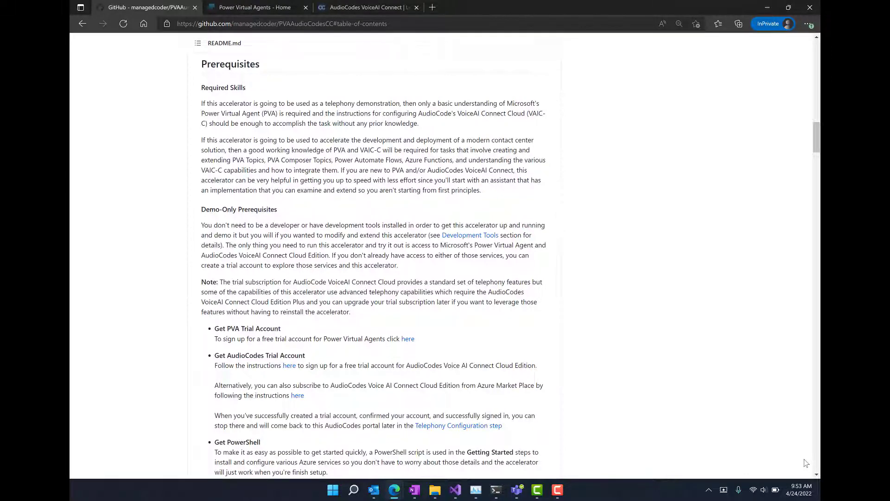
Step: Download the managedcoder/PVAAudioCodesCC repository from GitHub as a ZIP archive
scroll(806, 463, "down", 3)
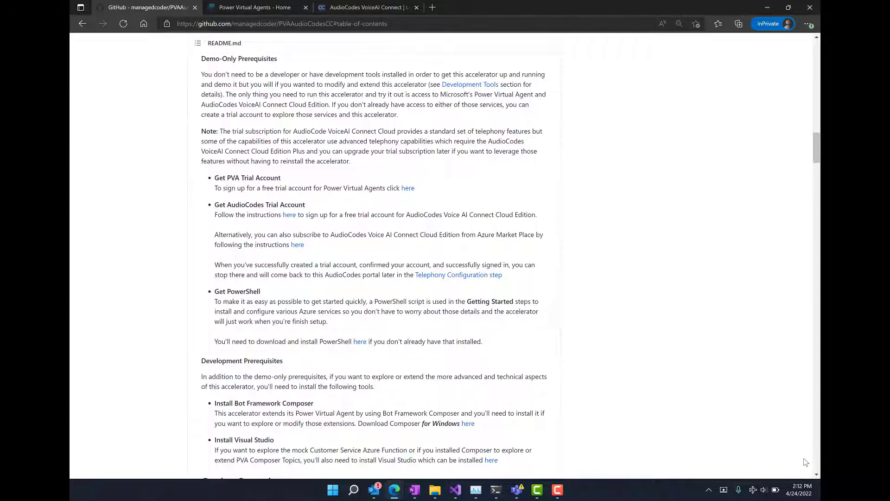
scroll(805, 461, "down", 6)
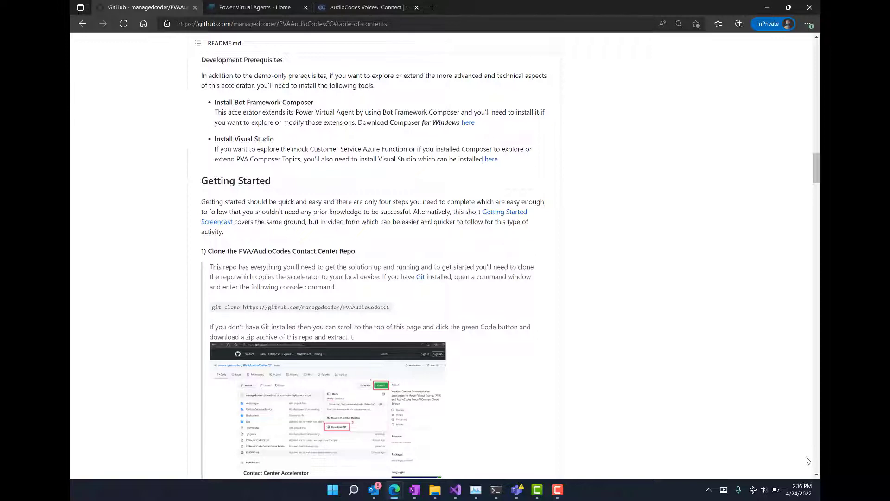
scroll(808, 460, "down", 3)
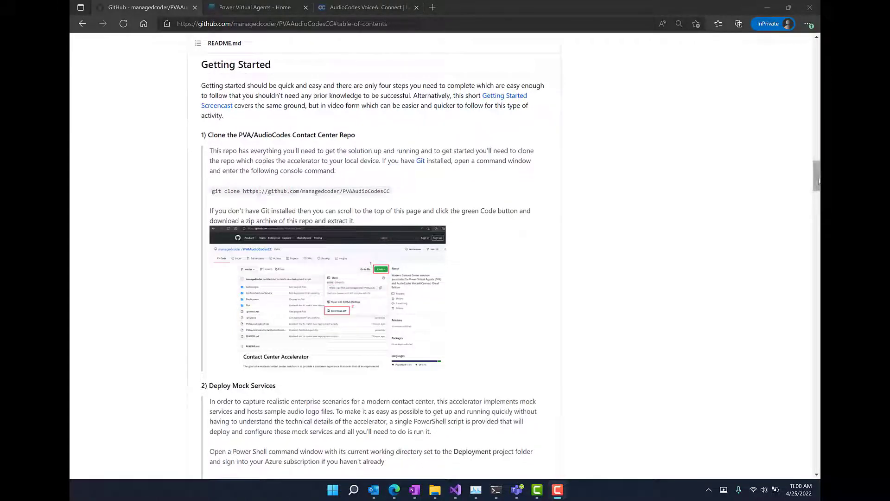
left_click_drag(819, 181, 794, 64)
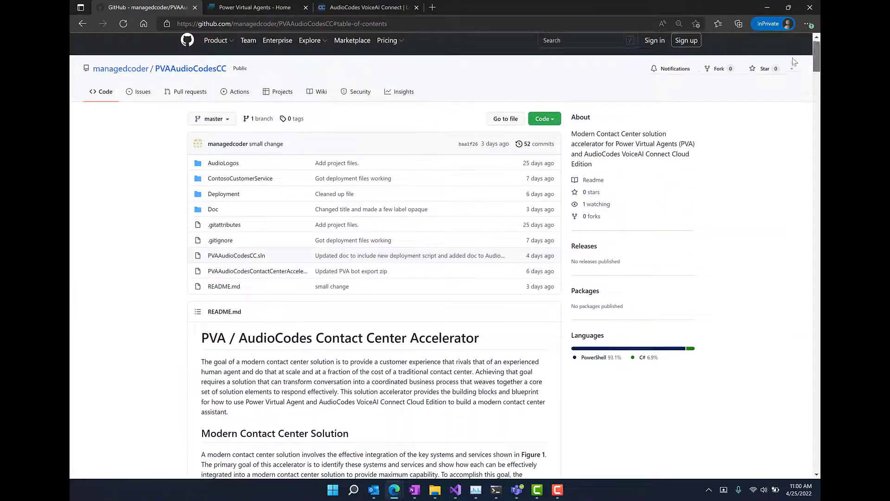
left_click(554, 119)
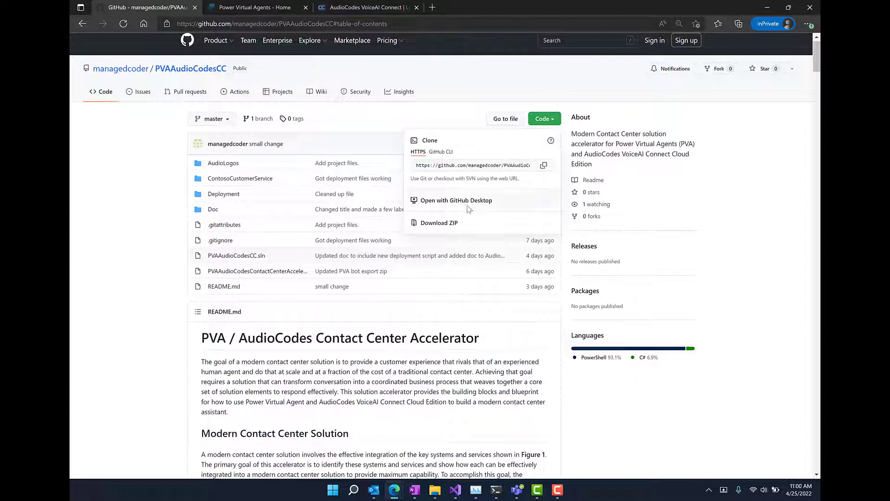
left_click(460, 224)
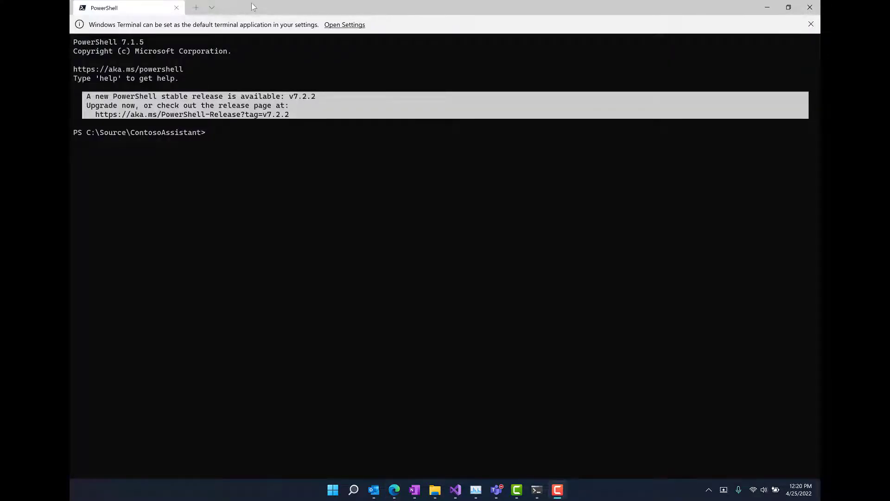
left_click(251, 3)
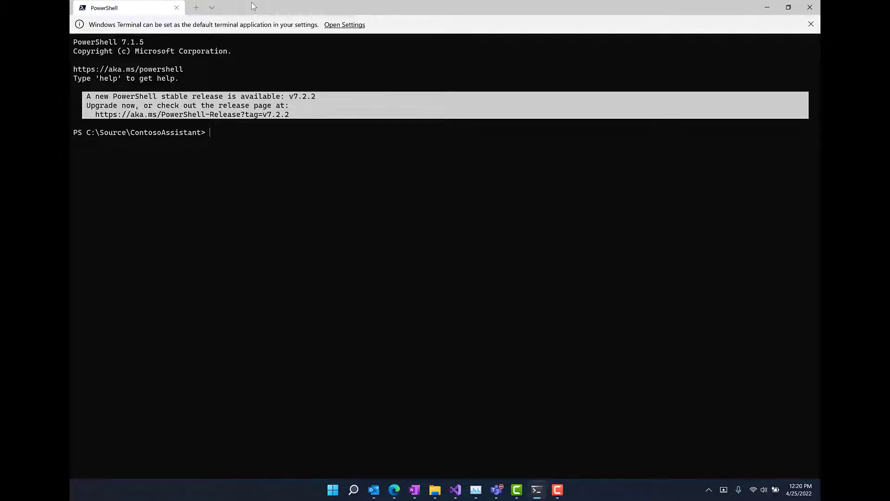
type("git clone https://github.com/managedcoder/PVAAudioCodesCC")
key("Return")
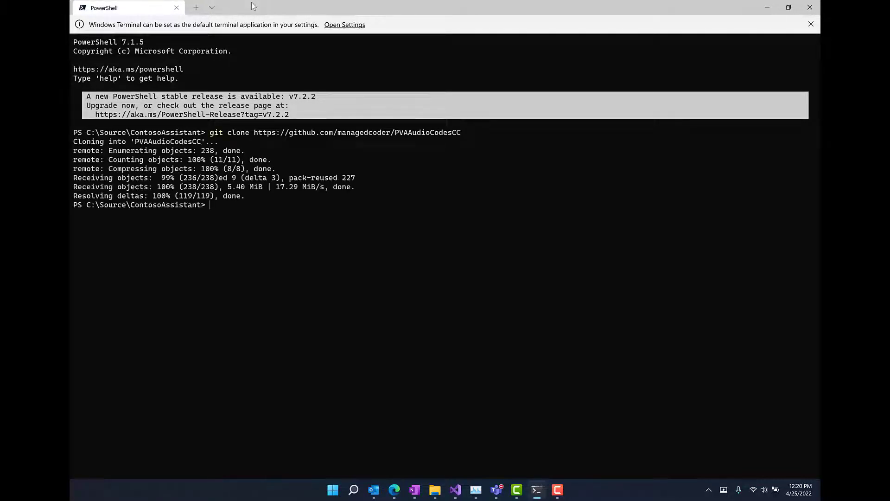
type("dir")
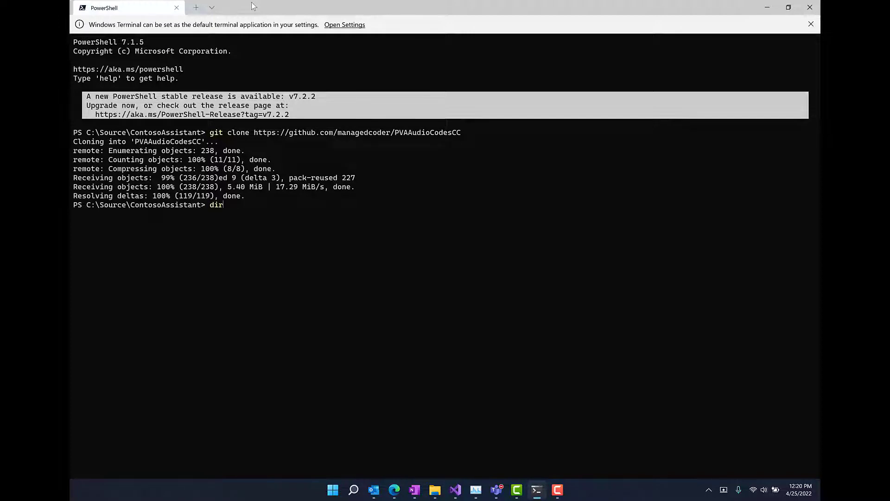
key("Return")
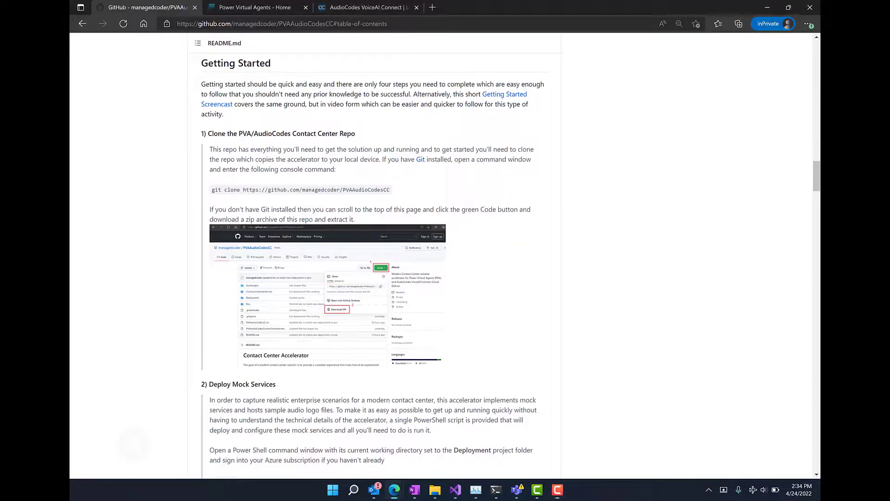
Step: Following the README's Deploy Mock Services section, change the PowerShell working directory to .\PVAAudioCodesCC\Deployment\
scroll(371, 267, "down", 3)
scroll(371, 267, "down", 4)
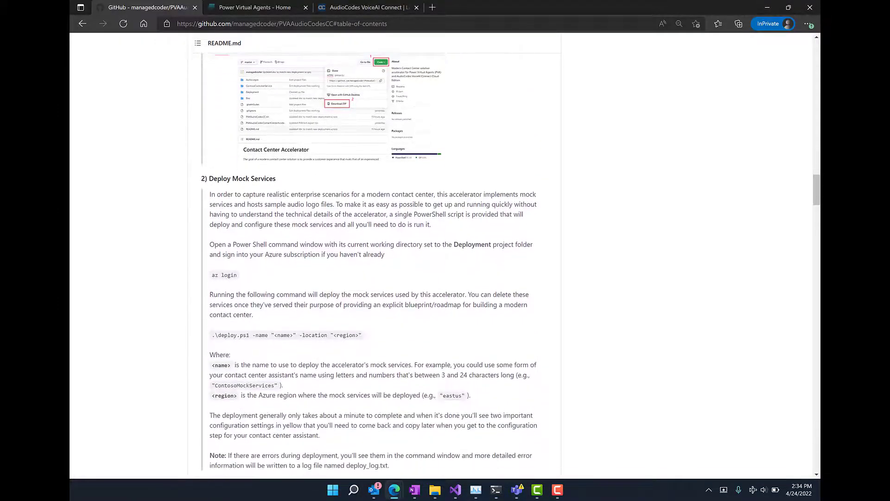
scroll(371, 267, "down", 1)
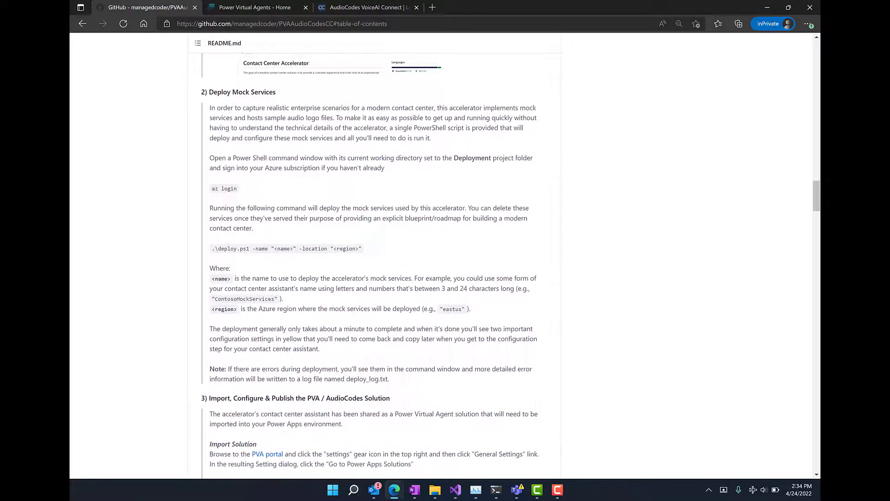
scroll(371, 267, "down", 1)
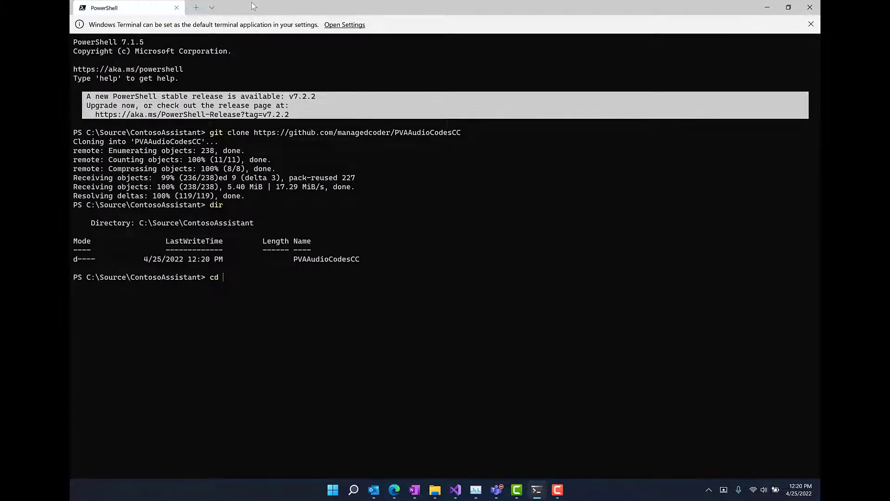
type("pva")
key("Tab")
type("d")
key("Tab")
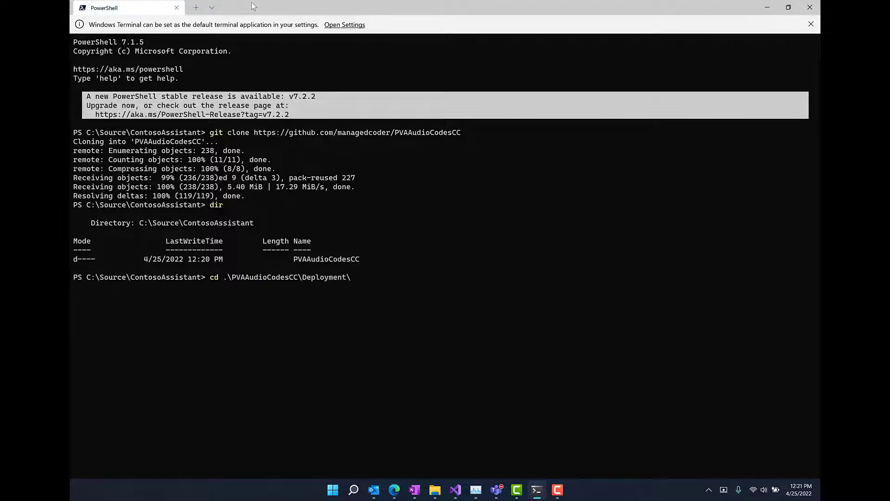
key("Return")
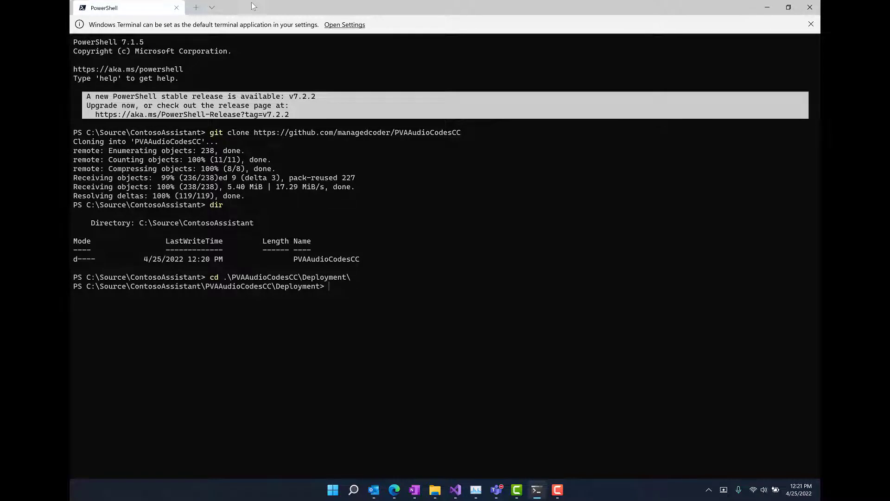
Step: Enter the .\deploy.ps1 command with the name parameter "ContosoMockServices" and the location placeholder "<region>", without running it
type("az login")
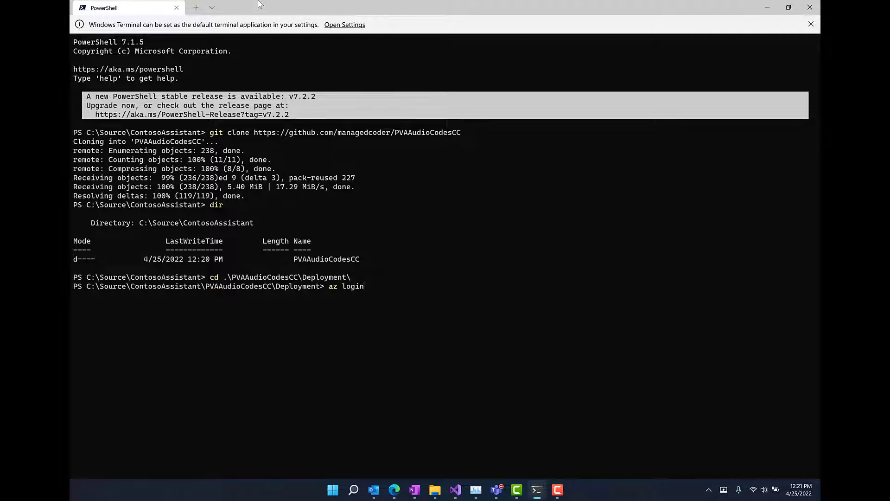
key("Escape")
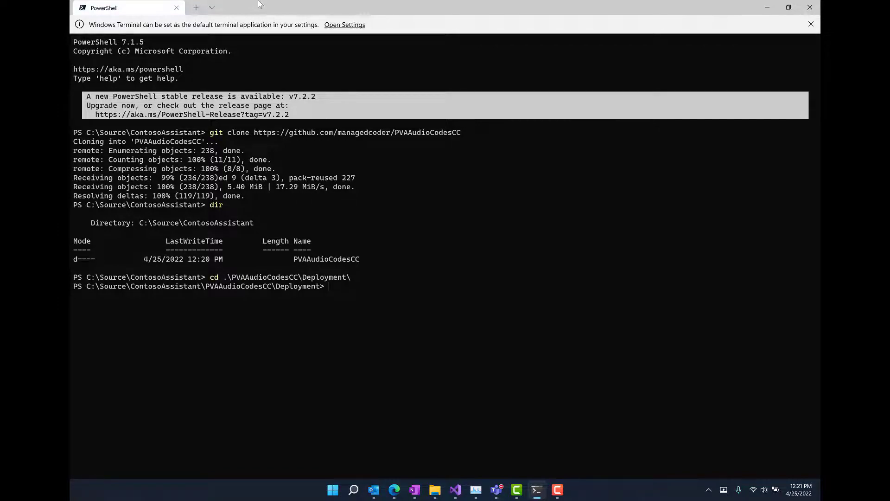
type(".\\deploy.ps1 -name \"<name>\" -location \"<region>\"")
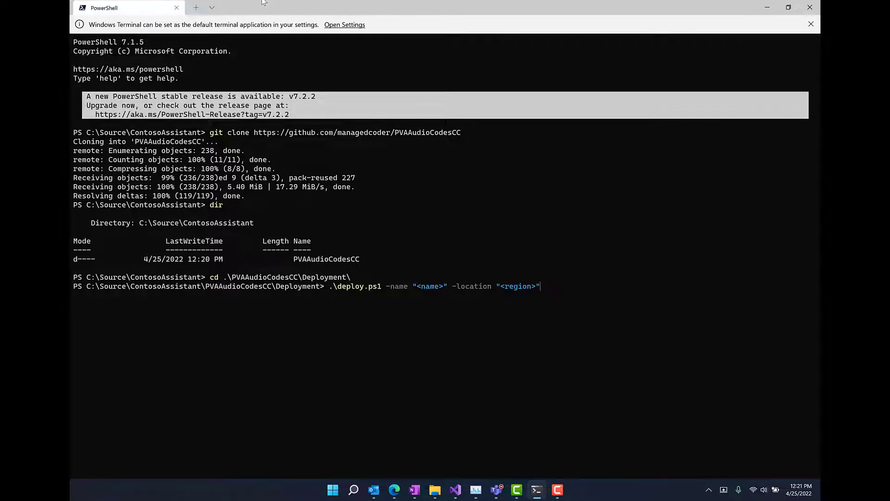
key("shift+Left")
key("shift+Left")
key("shift+Left")
key("shift+Left")
key("shift+Left")
key("shift+Left")
type("Contoso")
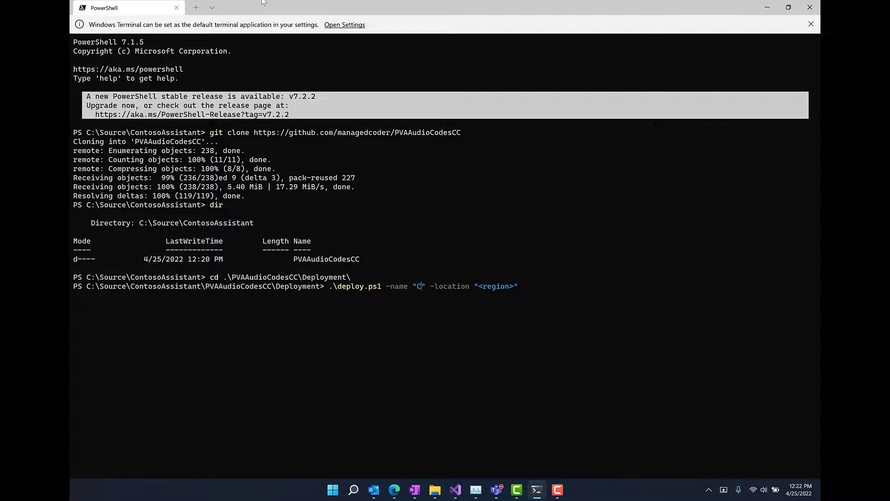
type("MockServ")
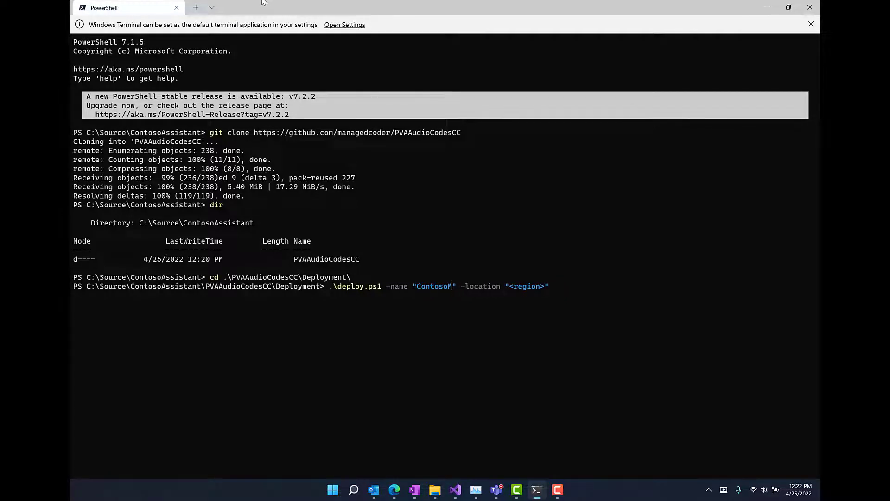
type("ices")
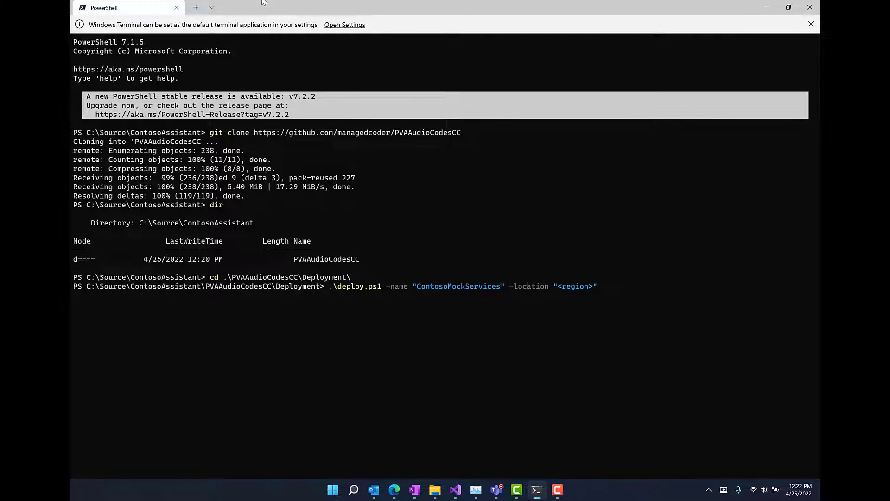
Step: Replace the location placeholder in the deploy.ps1 command with "eastus" and run the deployment script
key("Right")
key("Right")
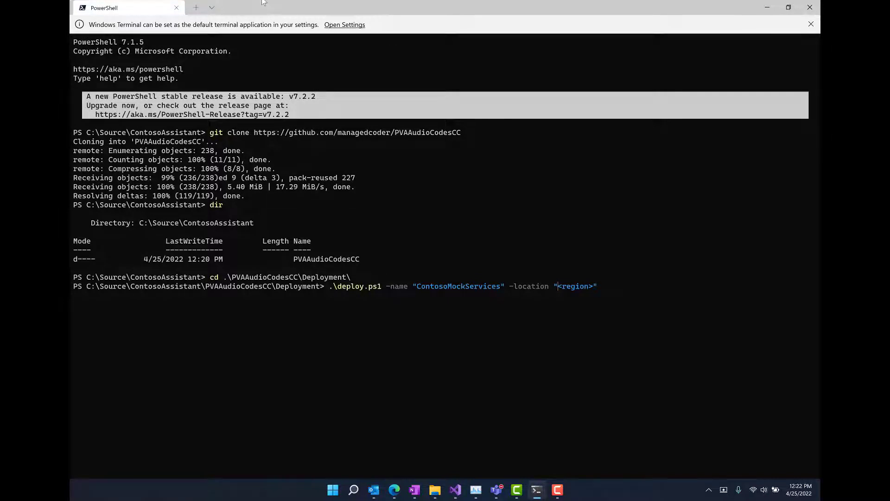
key("shift+Right")
key("shift+Right")
key("shift+Right")
key("shift+Right")
key("shift+Right")
key("shift+Right")
key("shift+Right")
key("shift+Right")
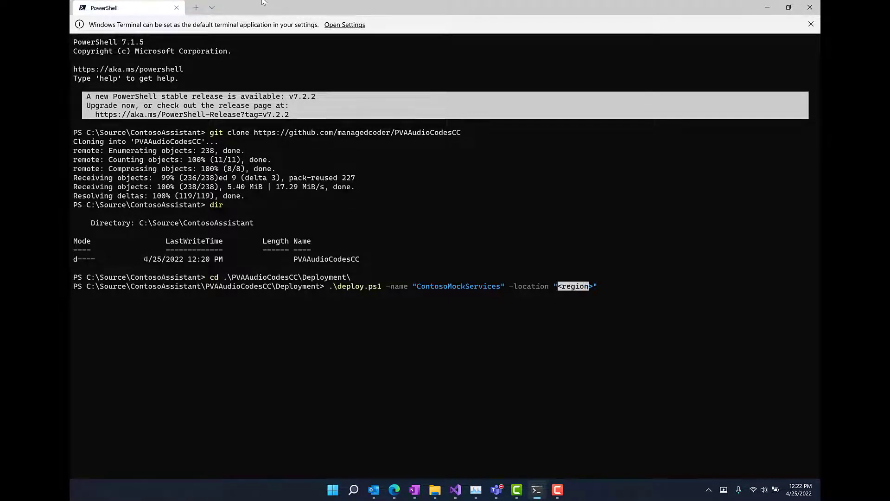
type("eastus")
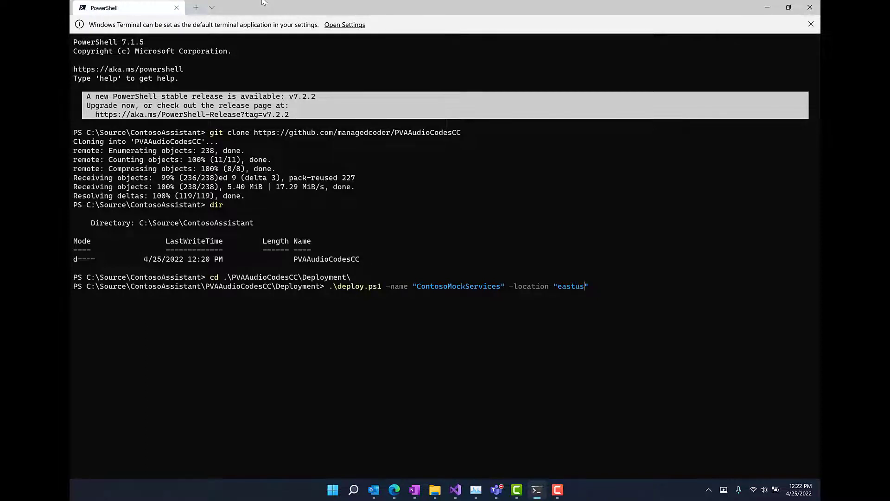
key("Return")
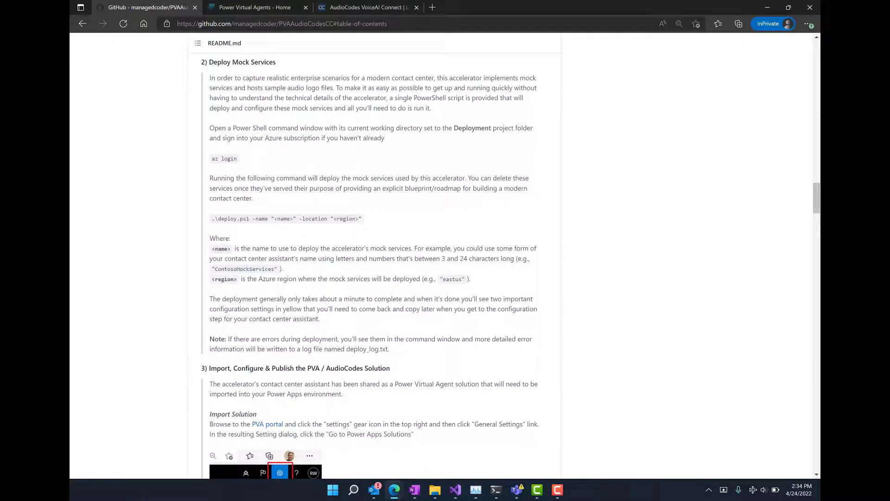
Step: Switch to the Power Virtual Agents portal and open Power Apps Solutions from the bot's general settings
scroll(374, 260, "down", 6)
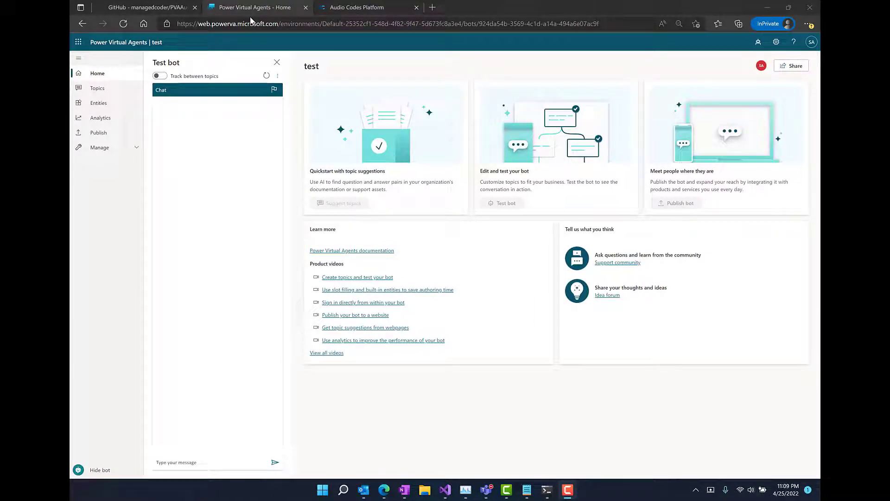
left_click(776, 43)
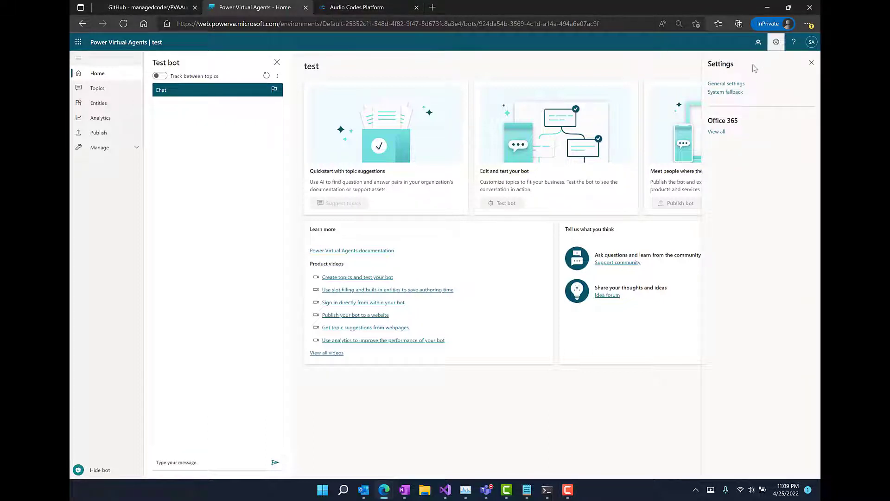
left_click(742, 86)
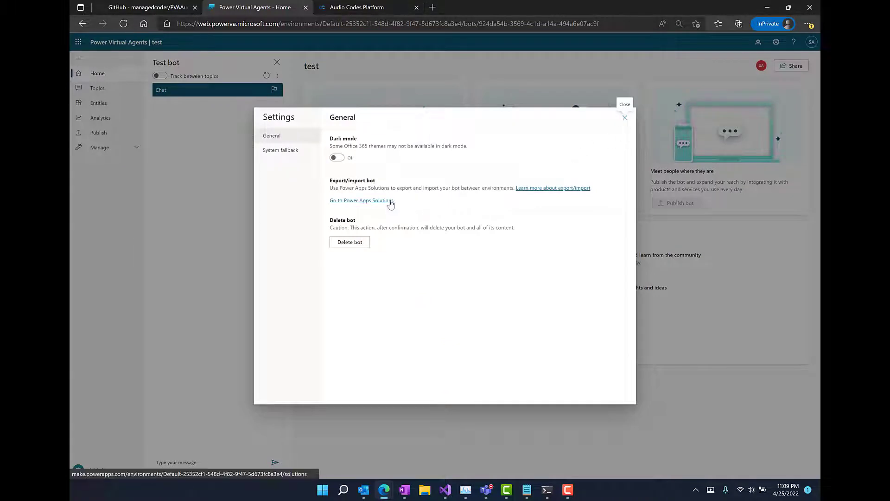
left_click(390, 201)
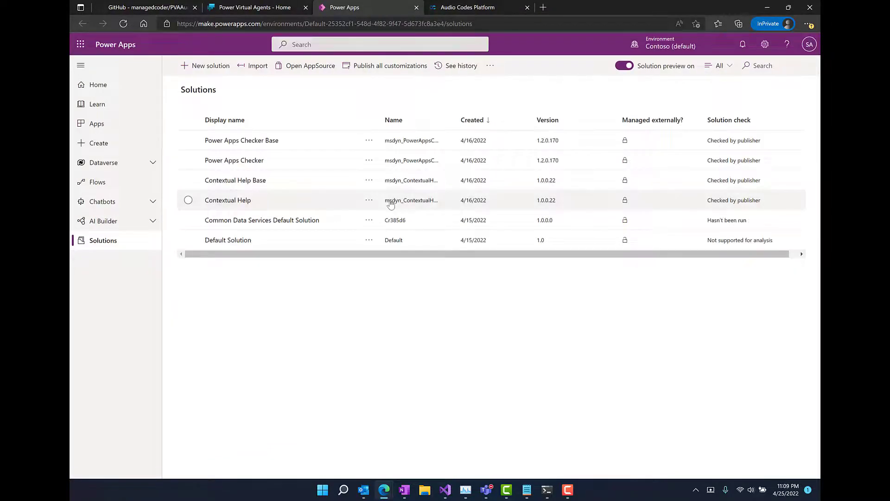
Step: Import the solution file PVAAudioCodesContactCenterAccelerator_1_0_0_0.zip from the PVAAudioCodesCC folder into the Contoso (default) environment
left_click(254, 69)
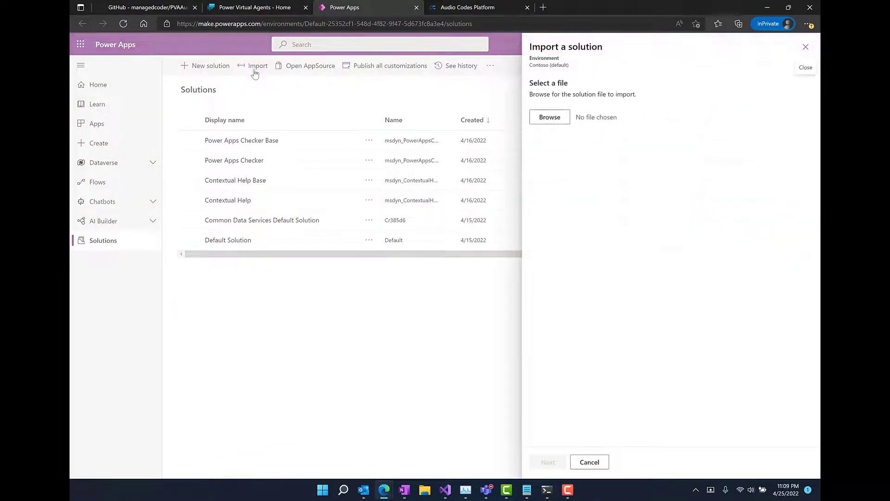
left_click(544, 119)
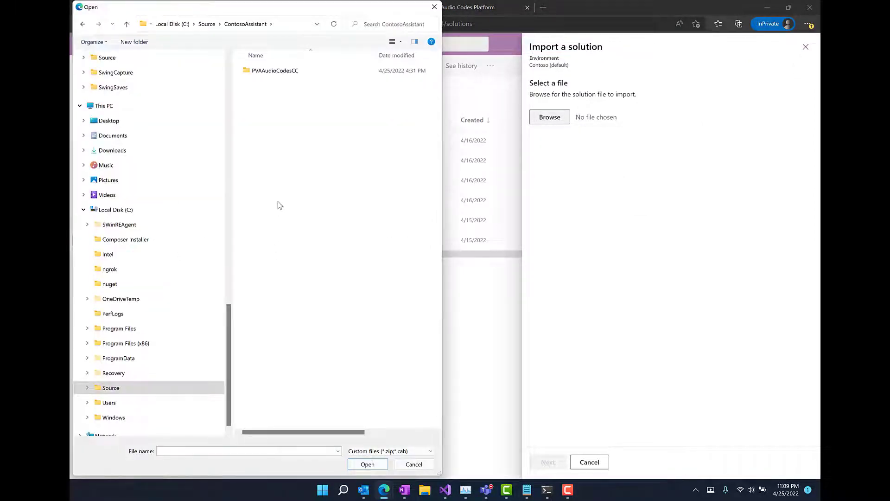
double_click(279, 72)
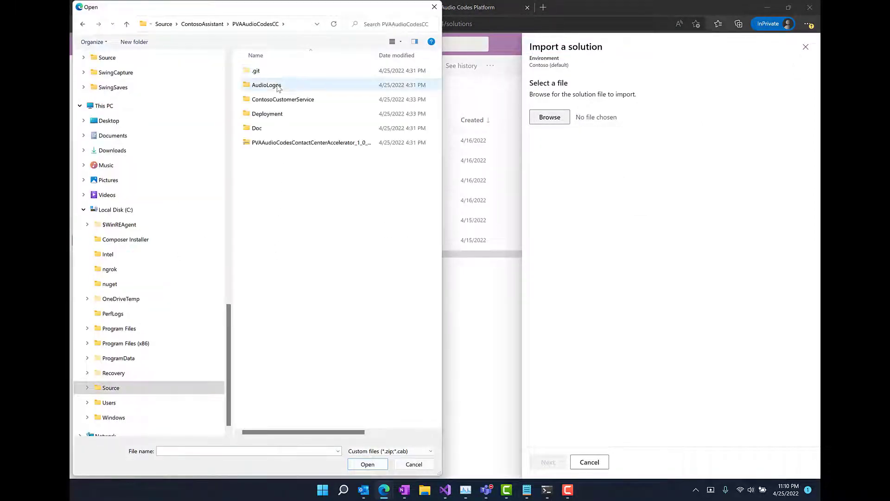
double_click(302, 144)
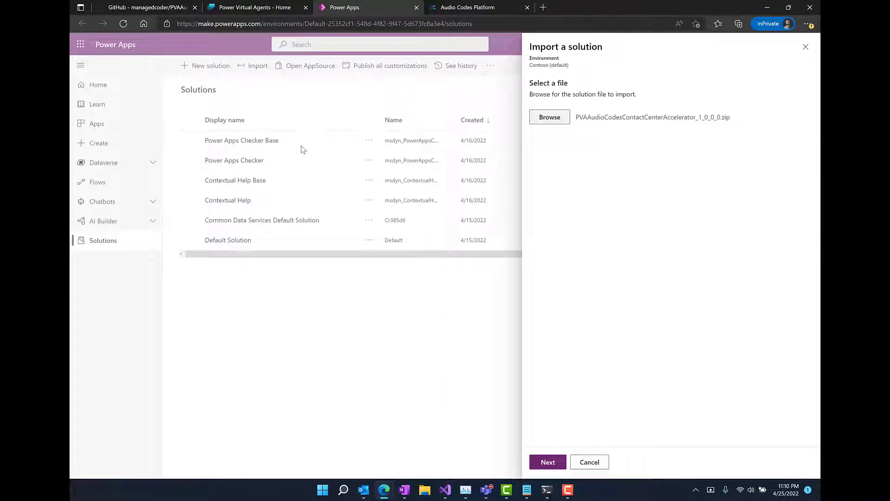
left_click(546, 462)
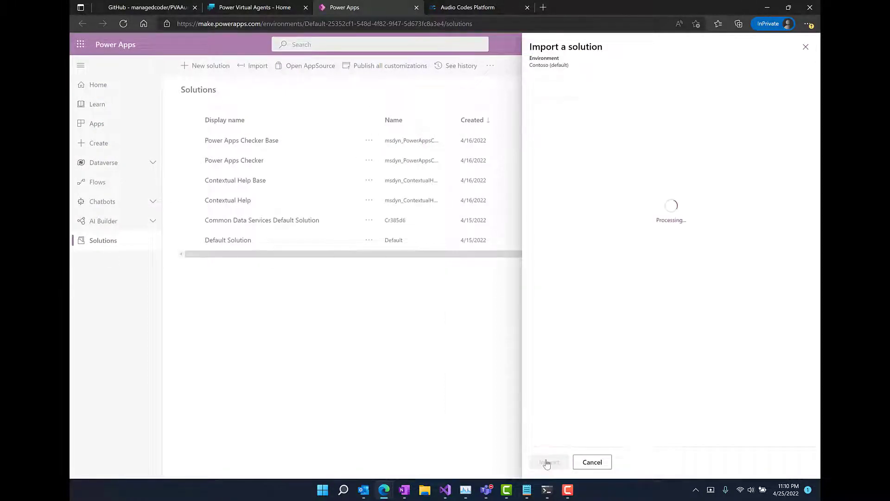
left_click(548, 462)
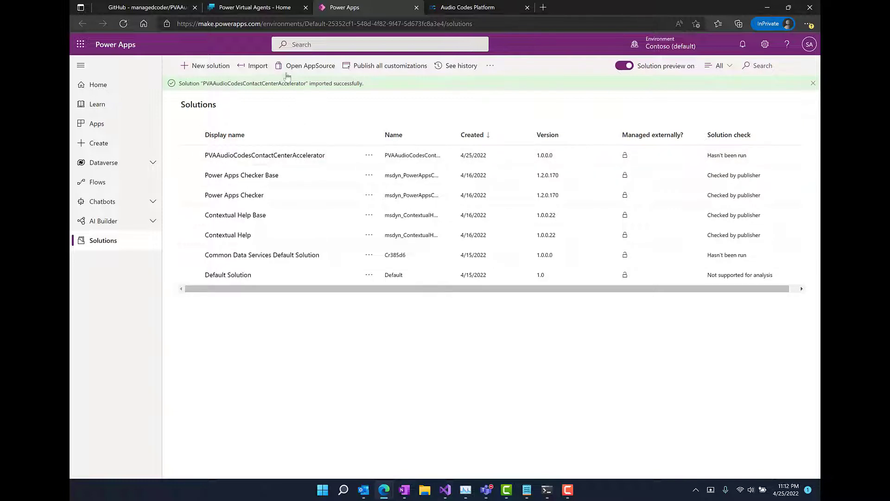
Step: Switch to the Power Virtual Agents portal, reload it and open the imported Contoso bot
left_click(280, 12)
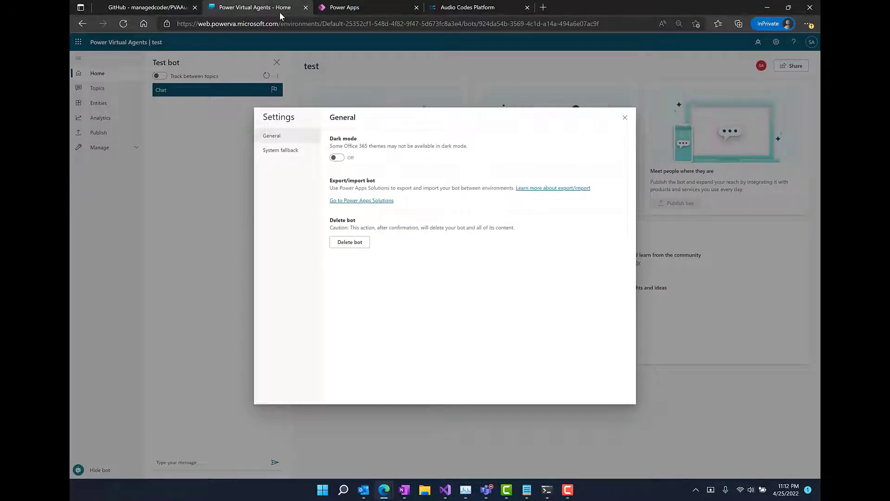
left_click(624, 118)
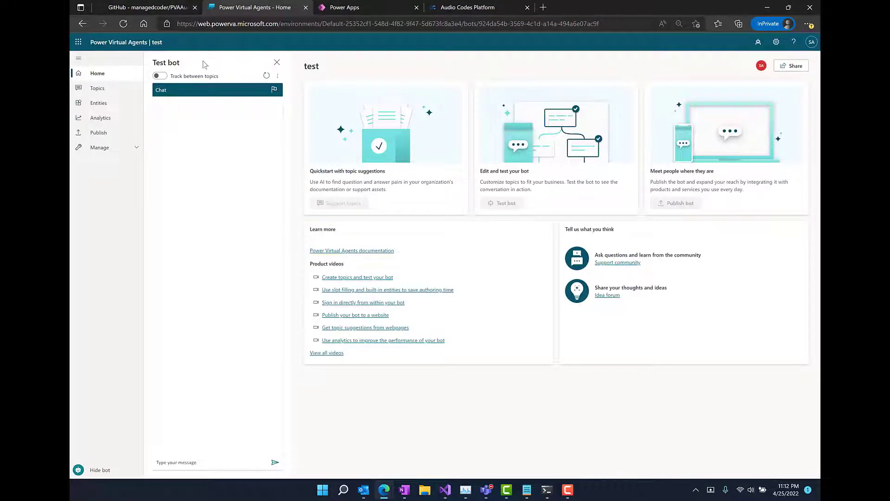
left_click(123, 24)
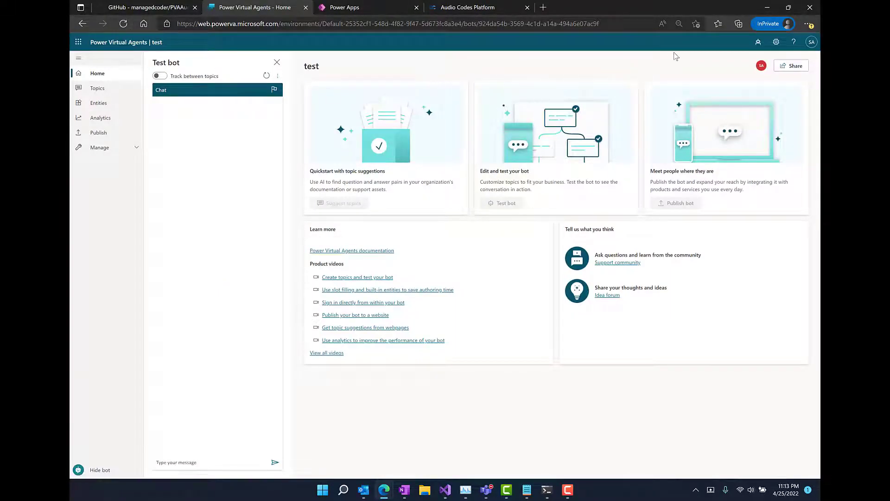
left_click(758, 42)
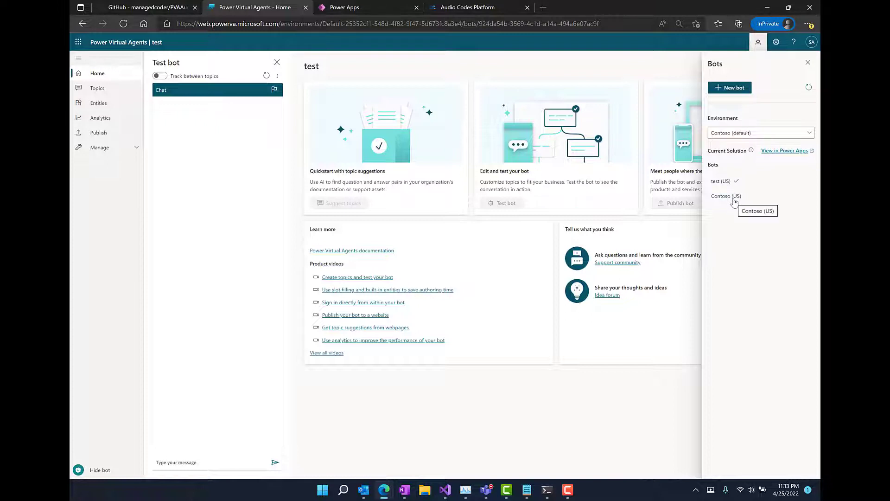
left_click(733, 201)
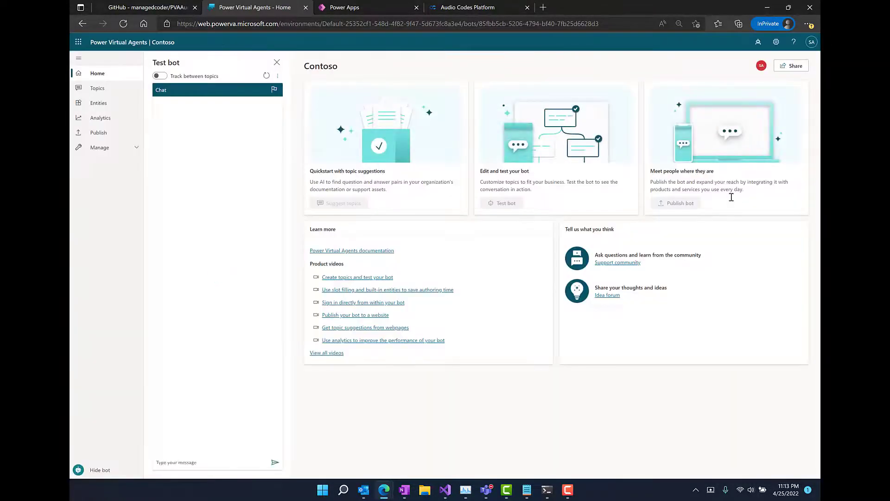
left_click(98, 89)
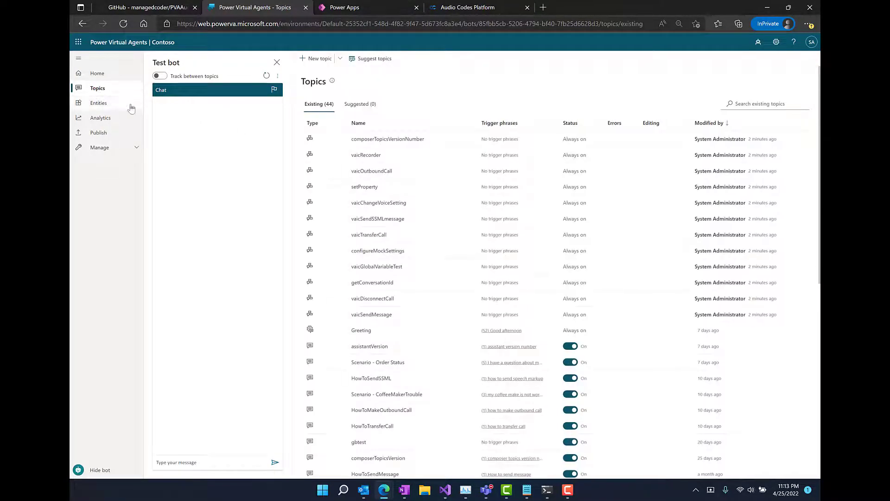
left_click(361, 331)
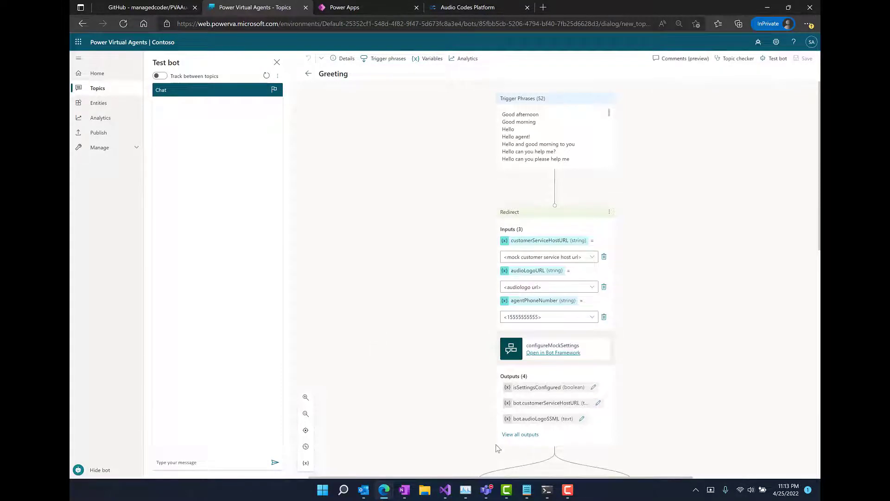
mouse_move(531, 490)
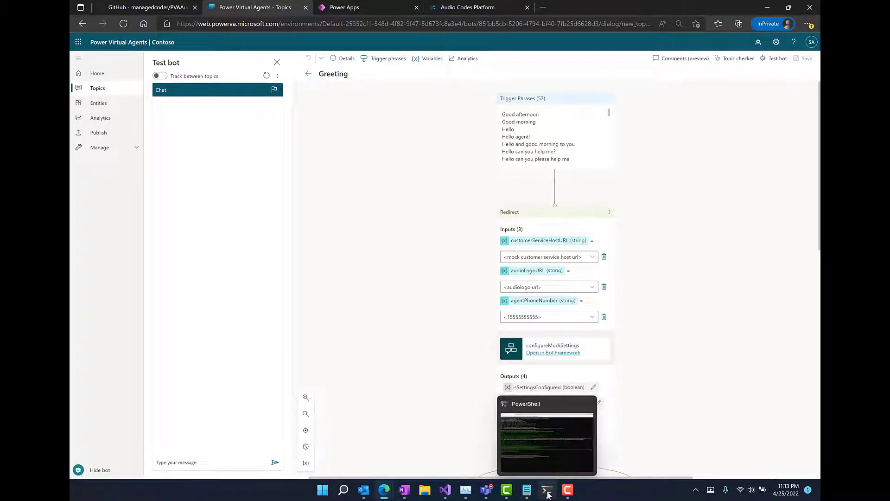
left_click(536, 469)
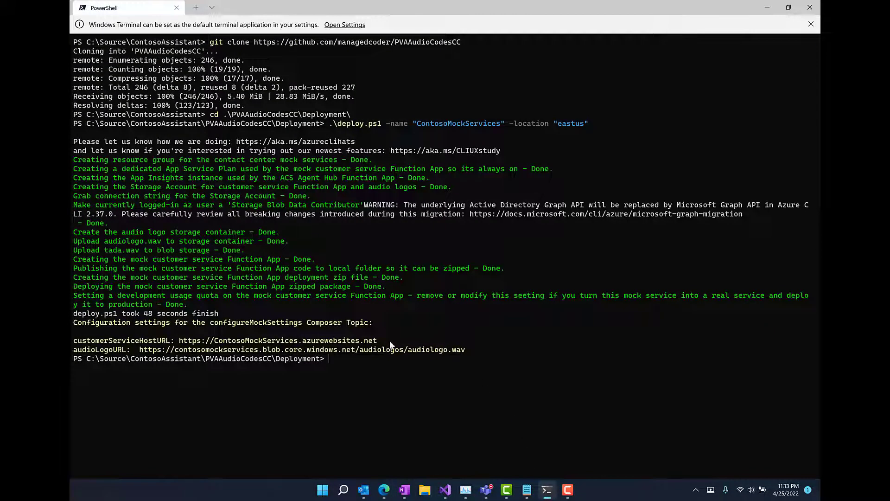
left_click_drag(382, 341, 181, 342)
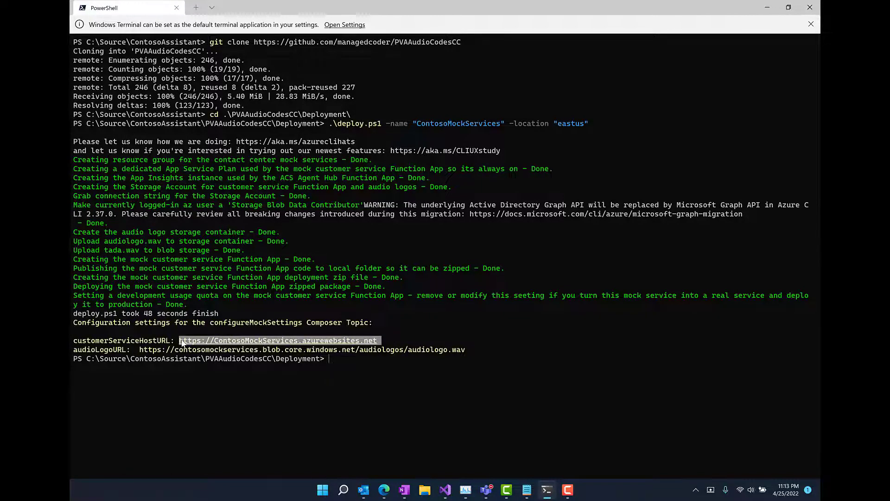
key("ctrl+c")
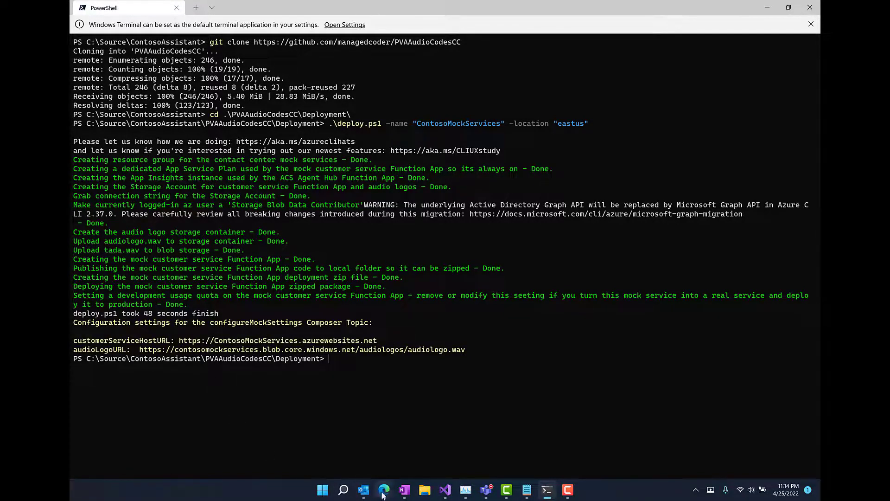
mouse_move(384, 490)
left_click(351, 466)
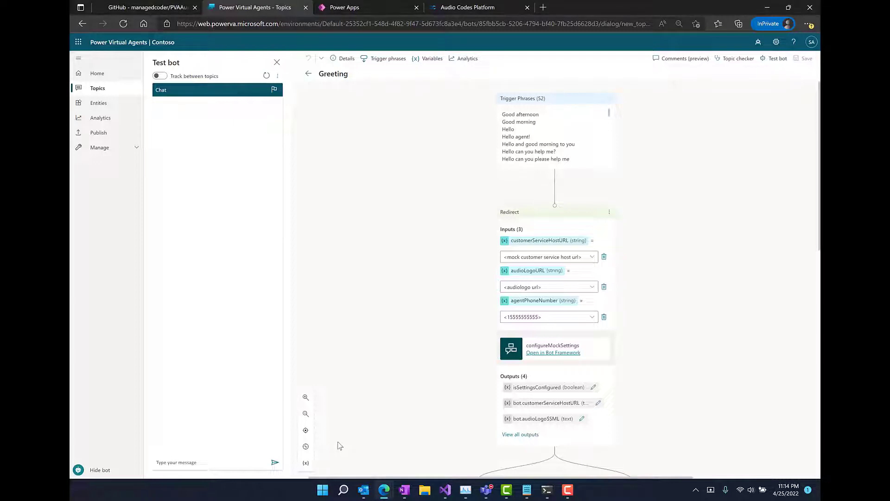
left_click(531, 257)
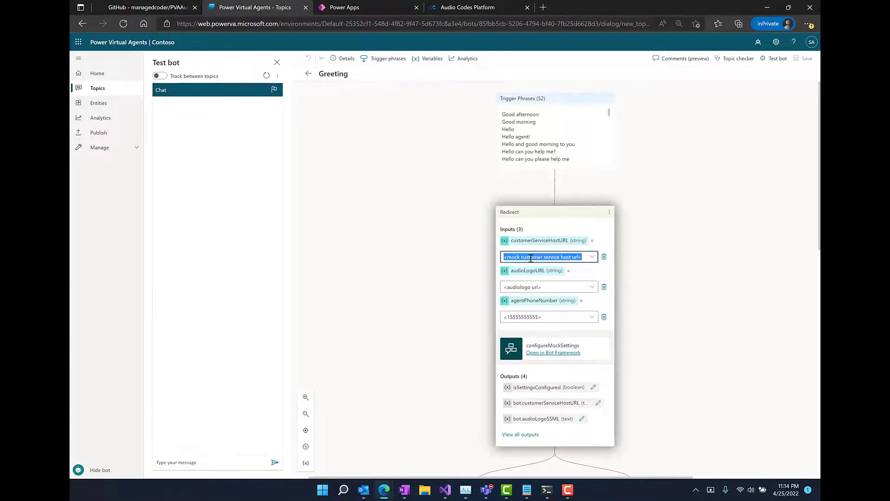
key("BackSpace")
key("ctrl+v")
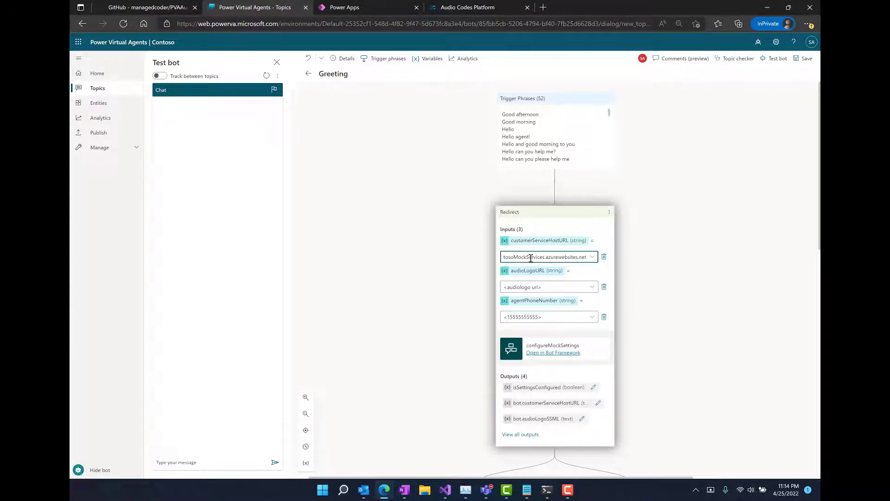
left_click(548, 490)
left_click_drag(469, 351, 140, 352)
right_click(143, 354)
mouse_move(384, 490)
left_click(343, 434)
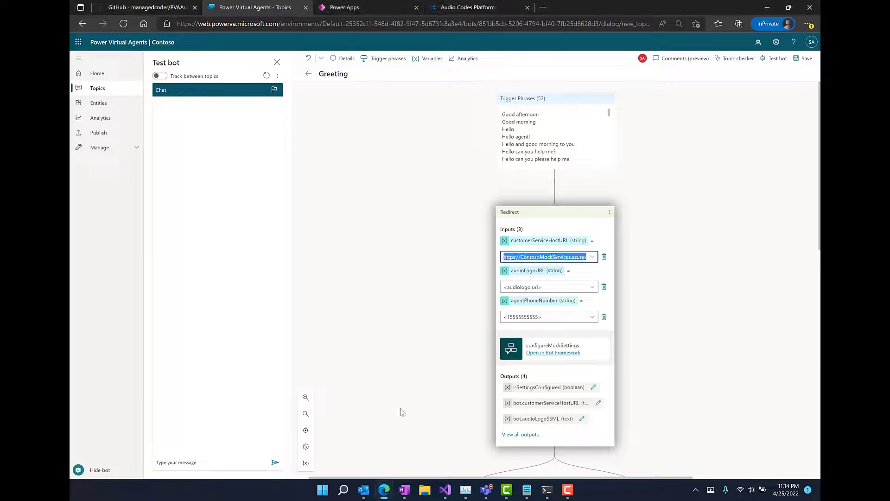
left_click(558, 289)
key("ctrl+v")
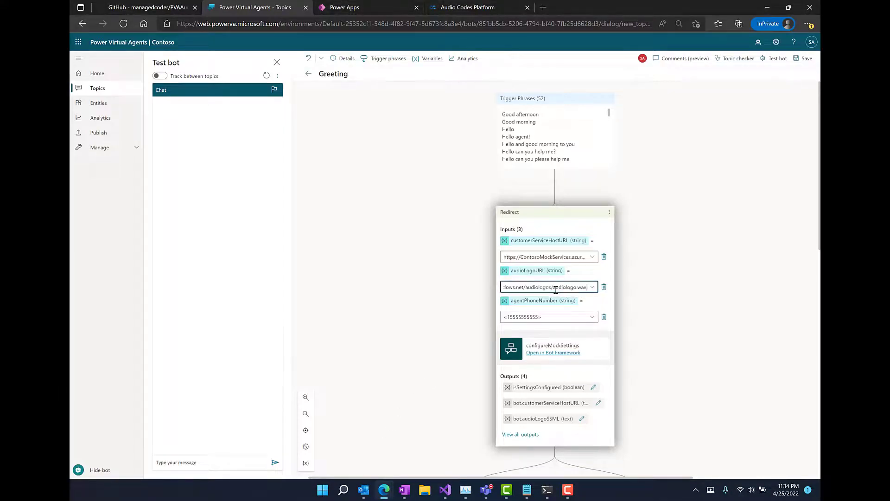
Step: Replace the agentPhoneNumber placeholder in the Redirect node with the agent's phone number and save the Greeting topic
left_click(549, 317)
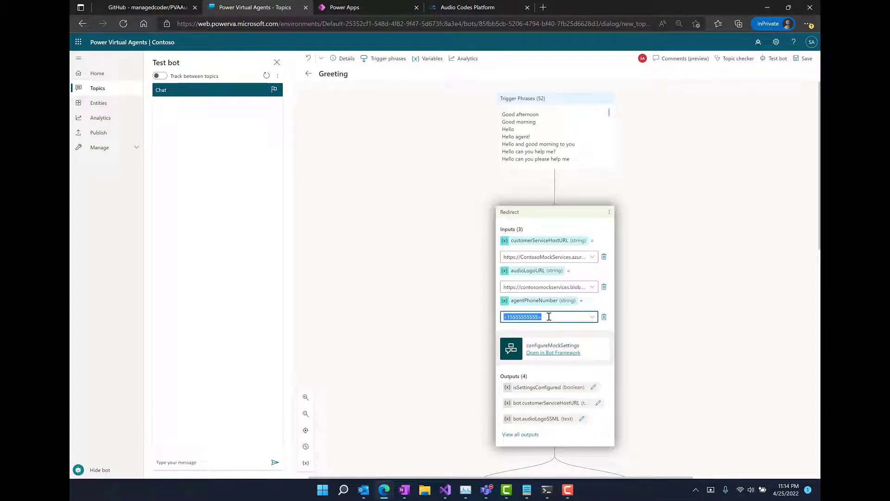
type("15551212")
left_click(801, 58)
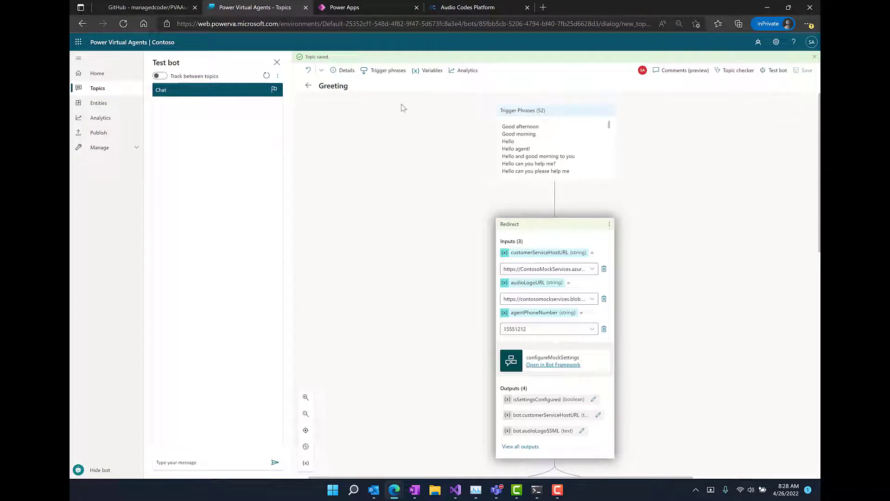
Step: Set the Contoso bot's authentication to "No authentication" in its security settings and save the configuration
left_click(99, 148)
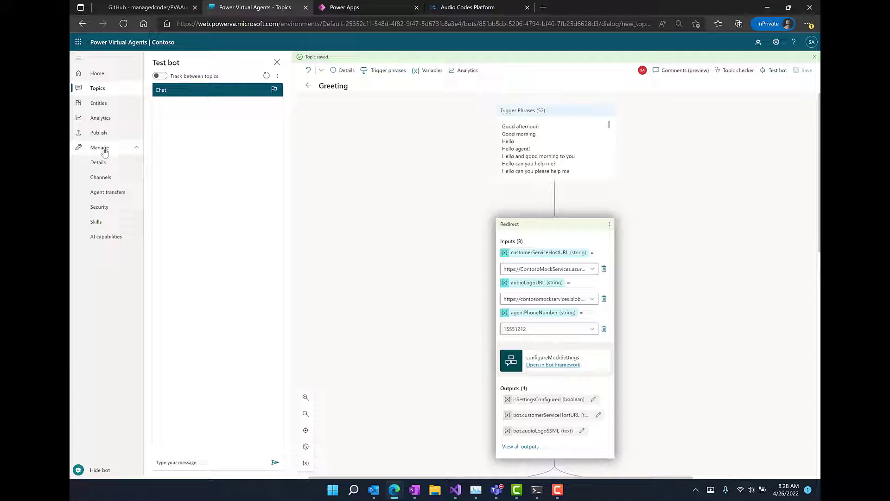
left_click(100, 207)
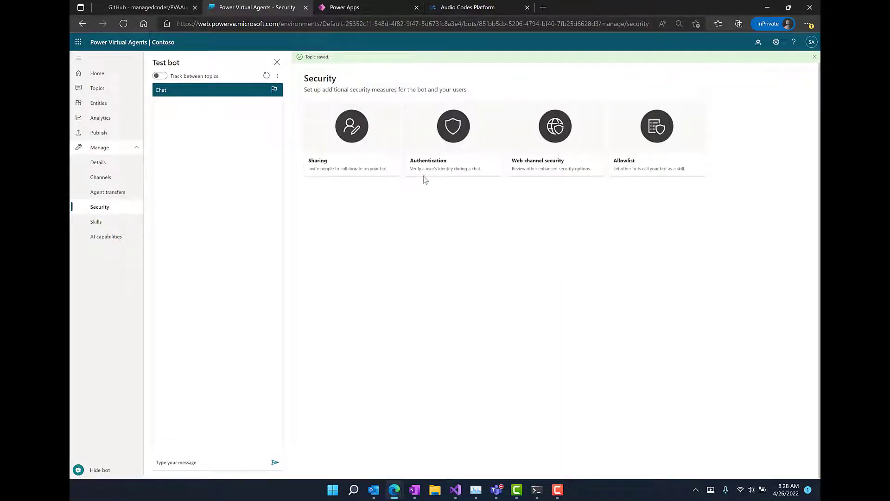
left_click(449, 173)
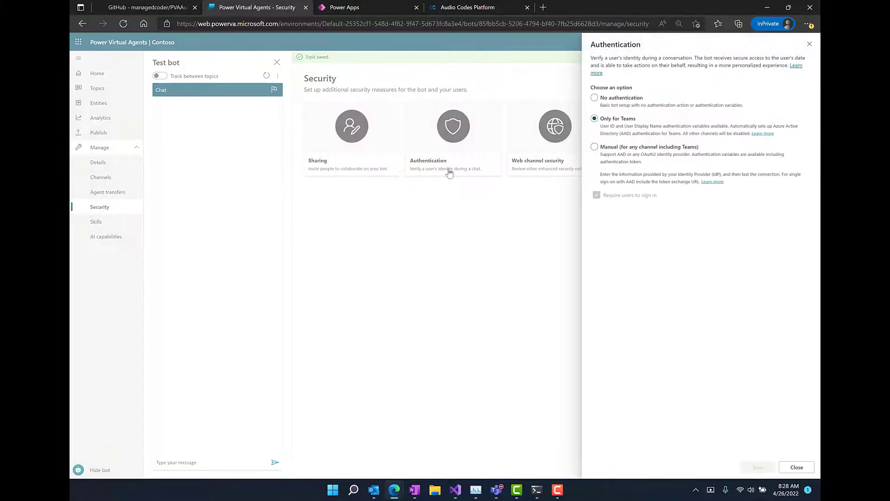
left_click(595, 98)
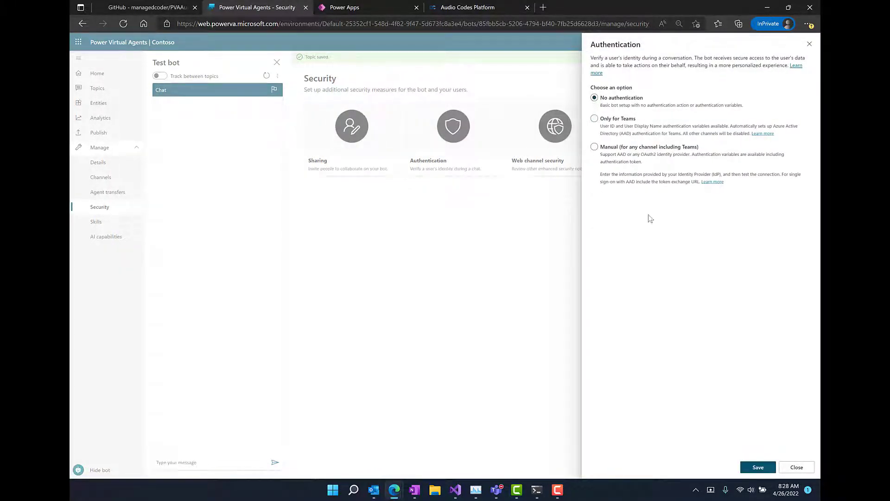
left_click(757, 468)
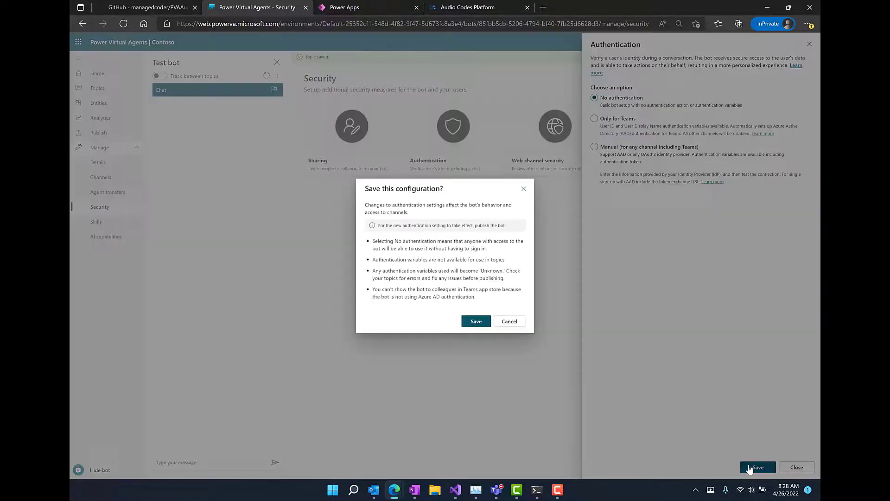
left_click(477, 322)
left_click(809, 45)
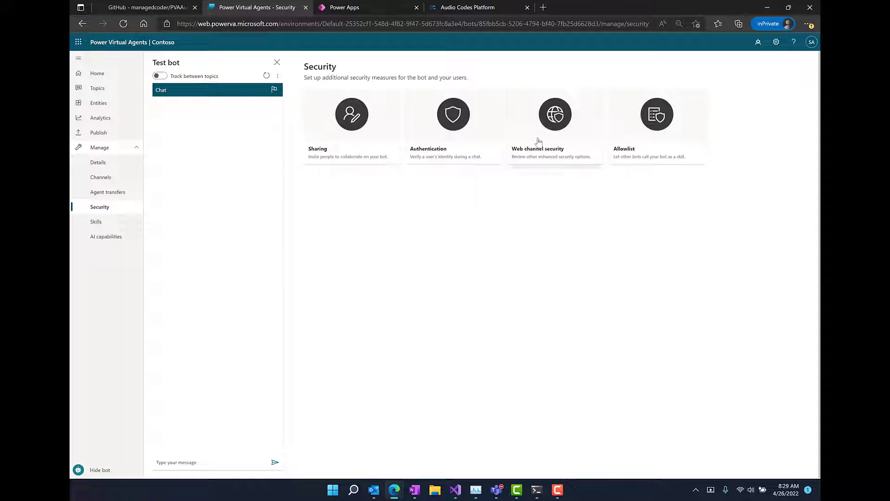
Step: Publish the latest content of the Contoso bot
left_click(123, 140)
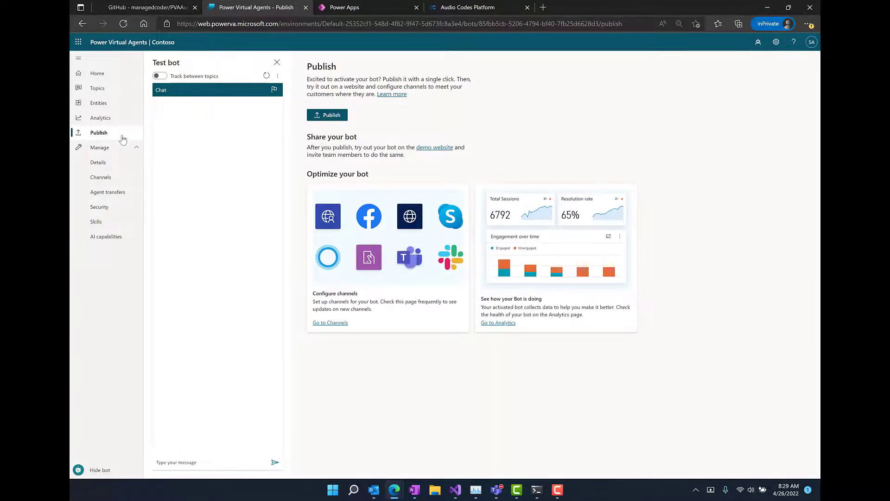
left_click(328, 115)
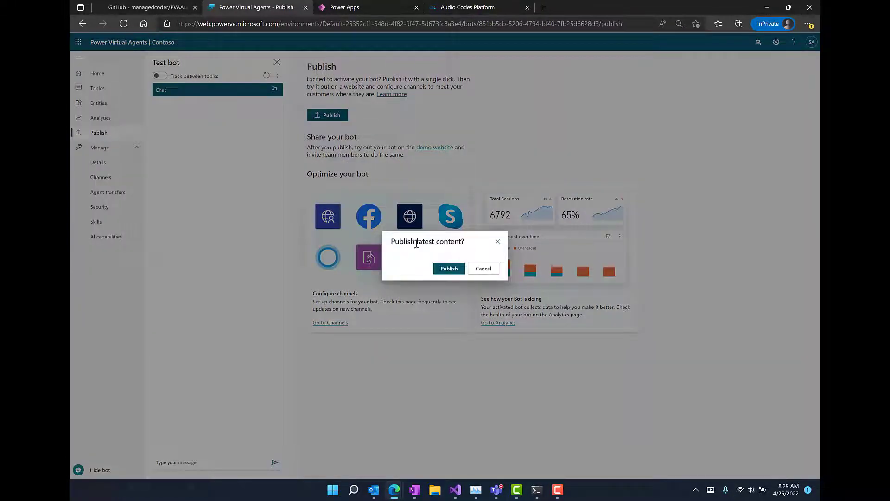
left_click(441, 269)
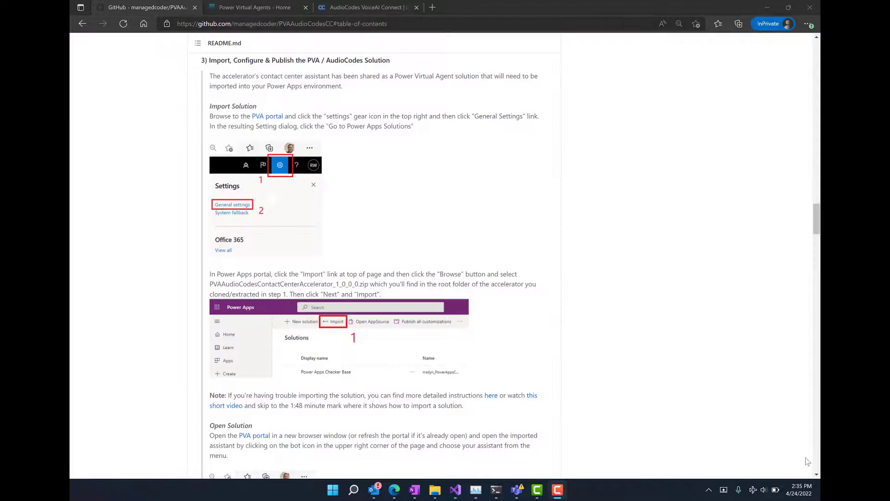
scroll(807, 461, "down", 15)
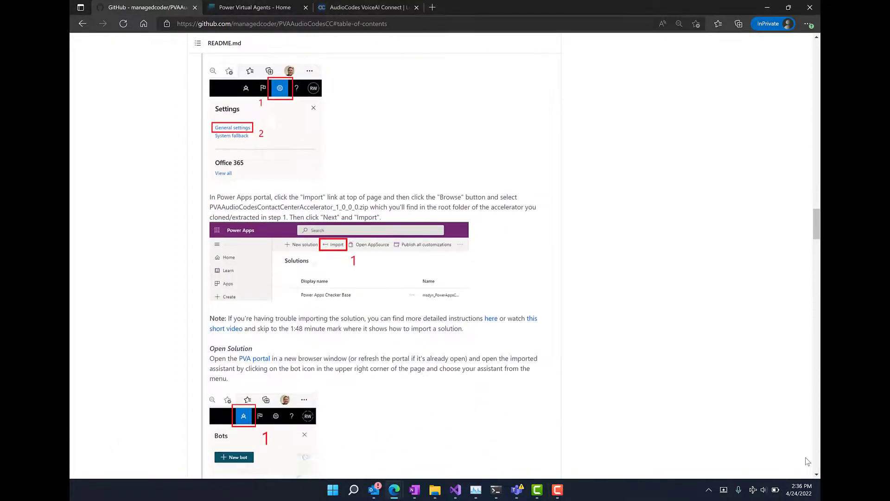
scroll(808, 461, "down", 15)
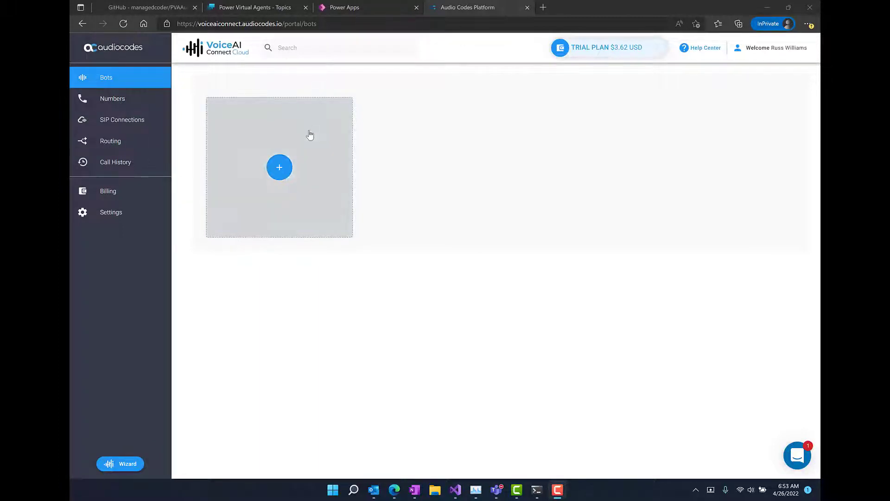
Step: Start a new bot connection in the AudioCodes VoiceAI Connect portal with Microsoft Power Virtual Agents as the bot framework
left_click(281, 167)
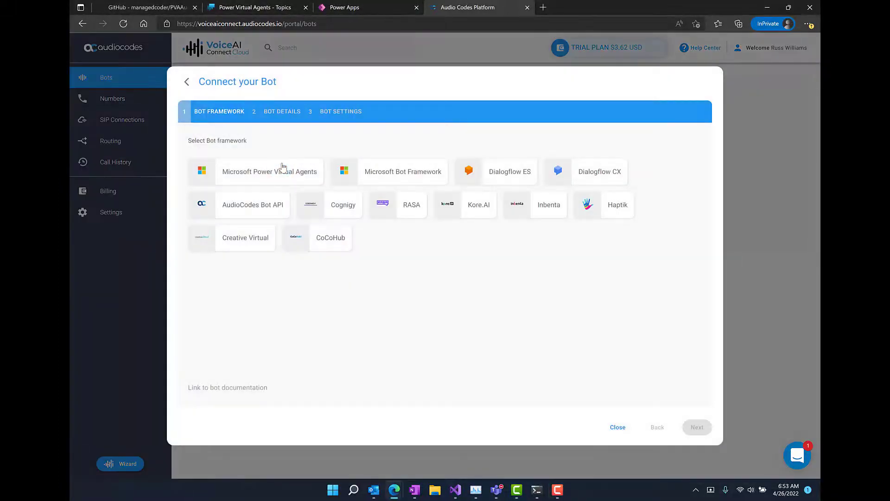
left_click(277, 184)
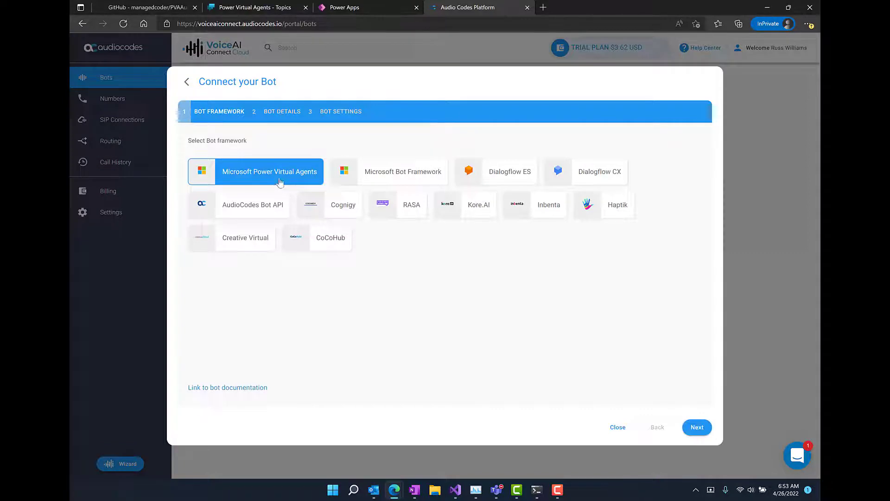
left_click(697, 427)
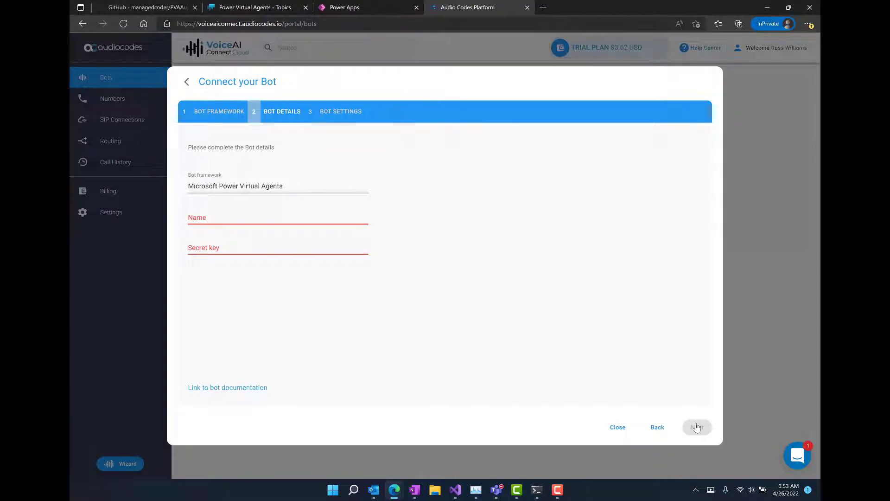
Step: Name the new bot connection Contoso in its bot details
left_click(292, 219)
type("Co")
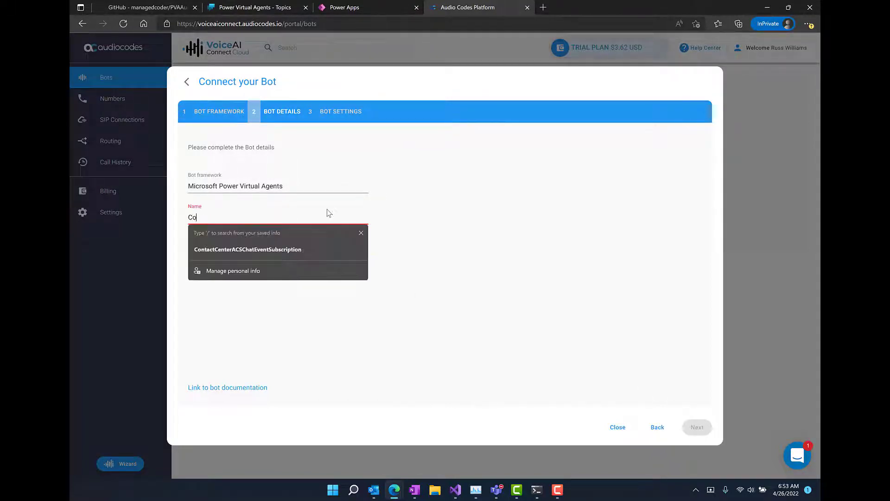
type("ntoso")
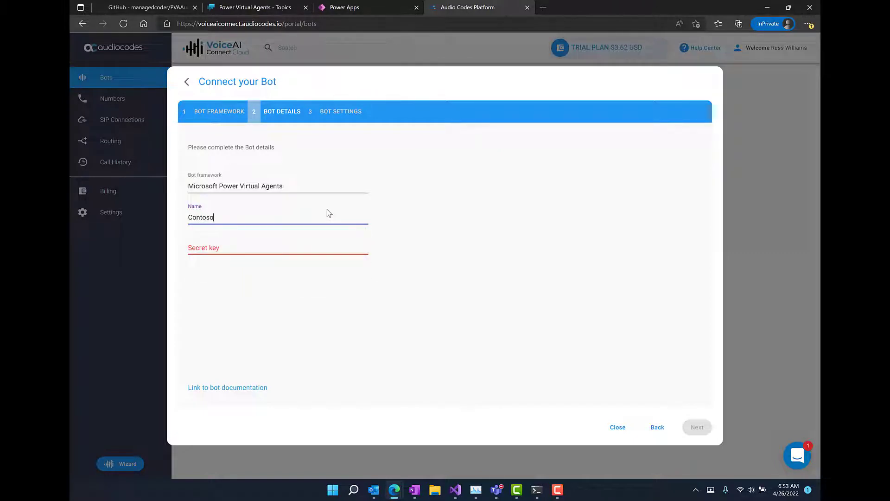
Step: Copy Secret 1 from the Contoso bot's web channel security settings in Power Virtual Agents for the connection's secret key
left_click(286, 245)
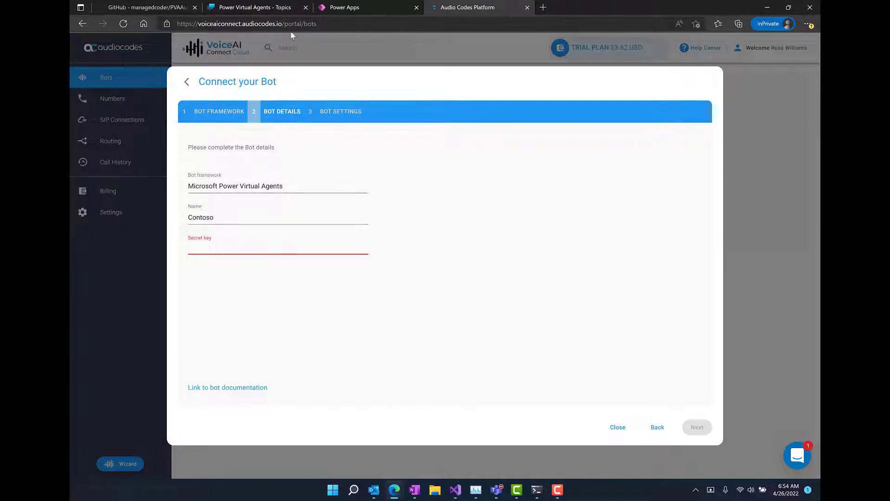
left_click(279, 8)
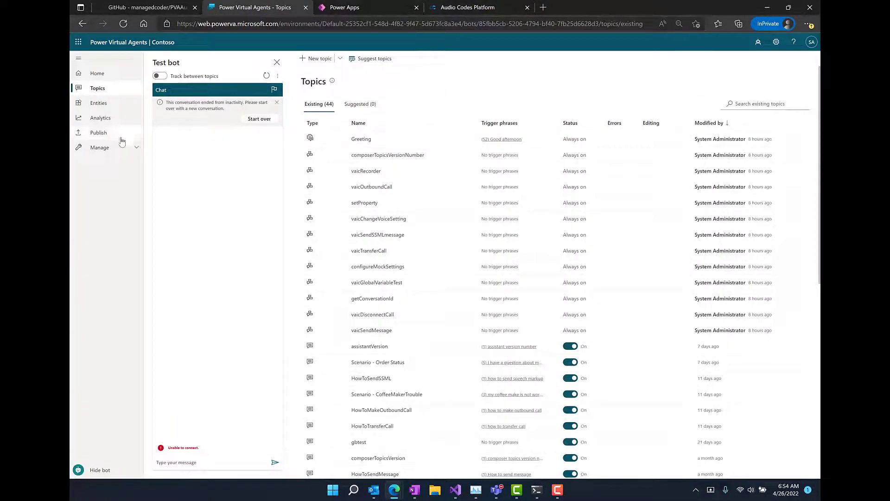
left_click(107, 149)
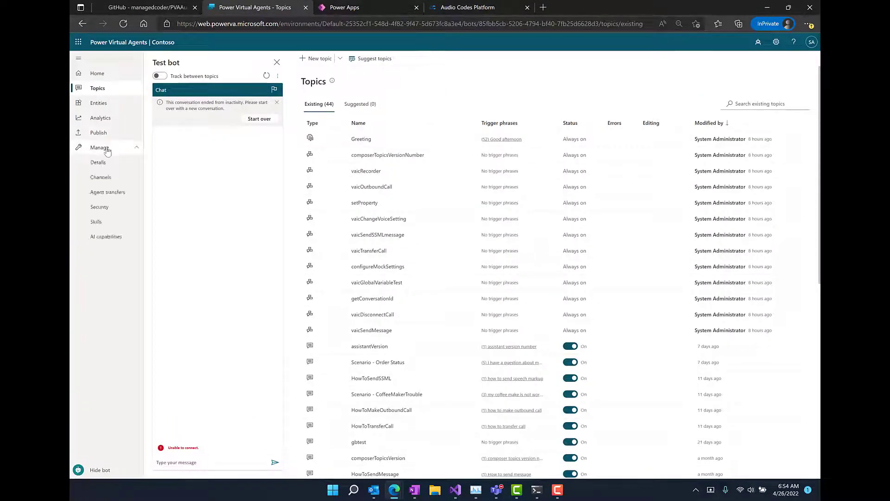
left_click(99, 208)
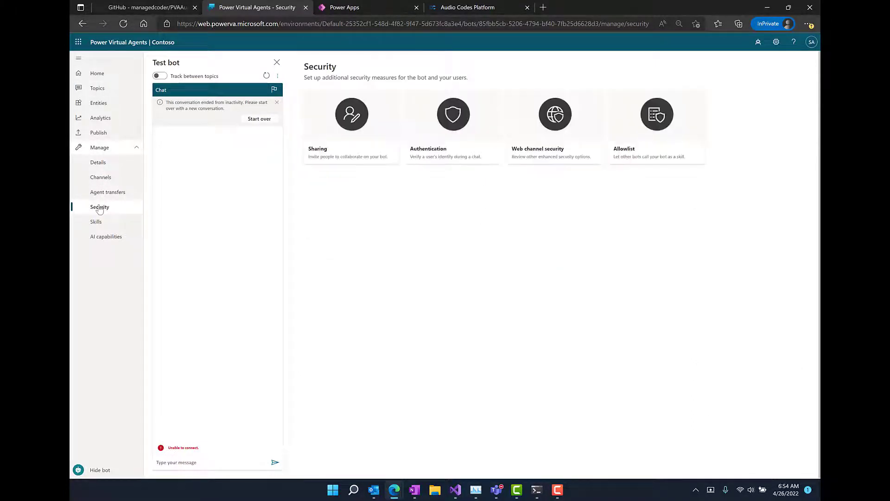
left_click(545, 135)
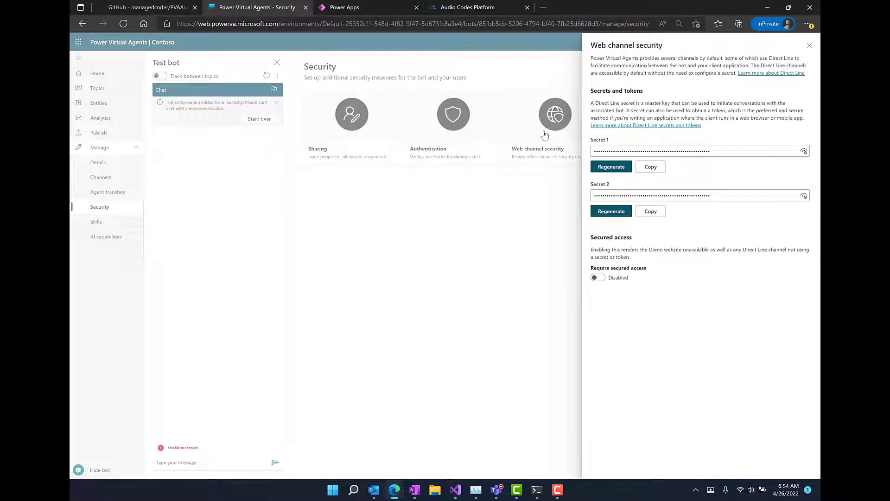
left_click(662, 171)
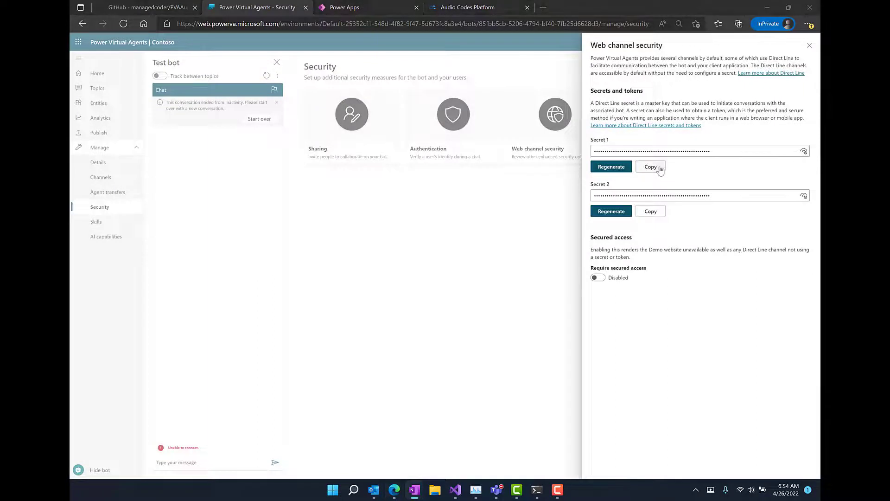
Step: Paste the bot's secret key into the AudioCodes bot details and create the connection with the default speech, language and voice settings
left_click(480, 10)
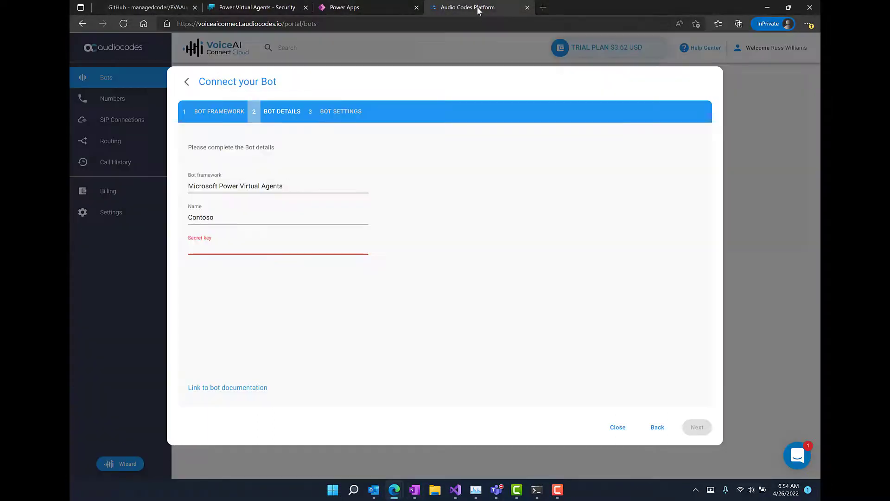
key("ctrl+v")
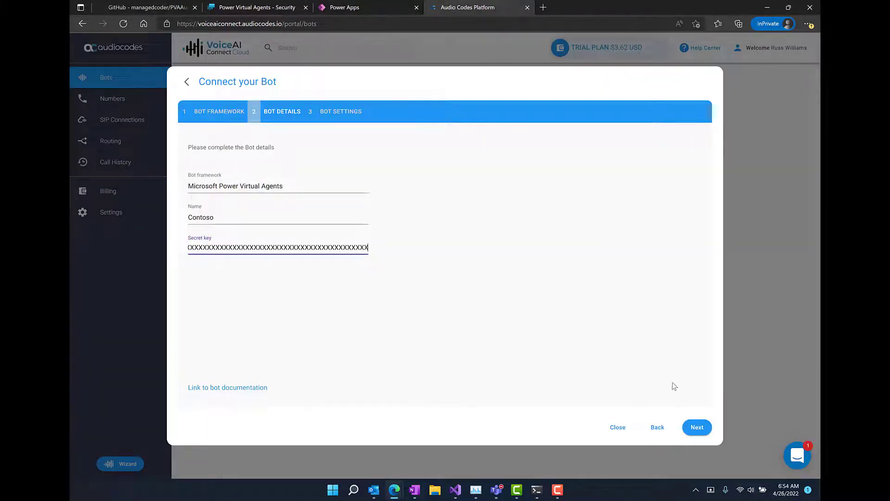
left_click(697, 426)
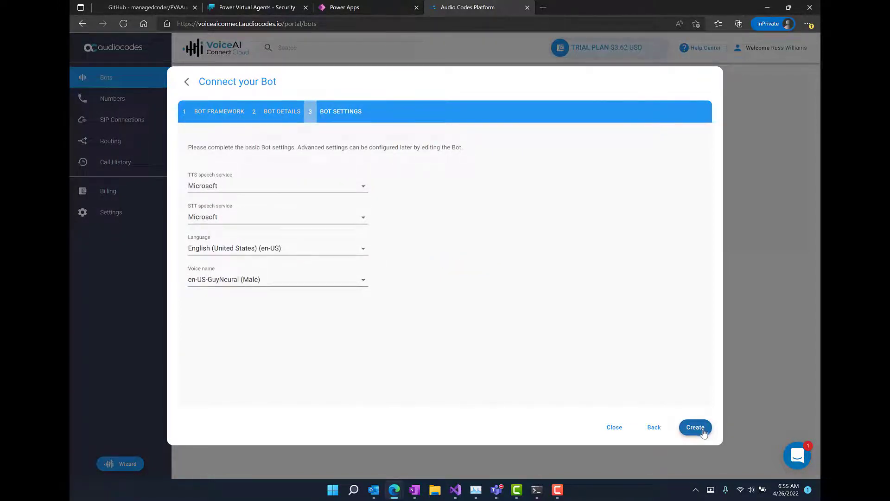
left_click(695, 427)
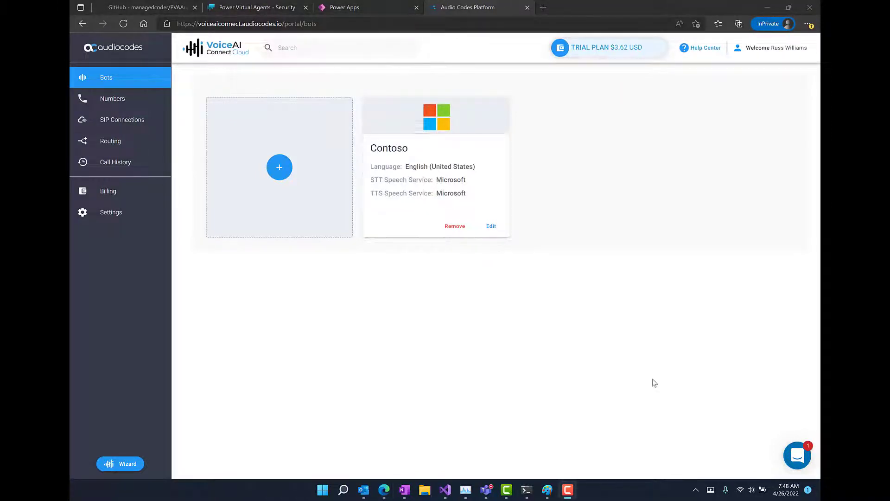
Step: Examine the features available for the Contoso bot connection, then close its settings without updating
left_click(492, 227)
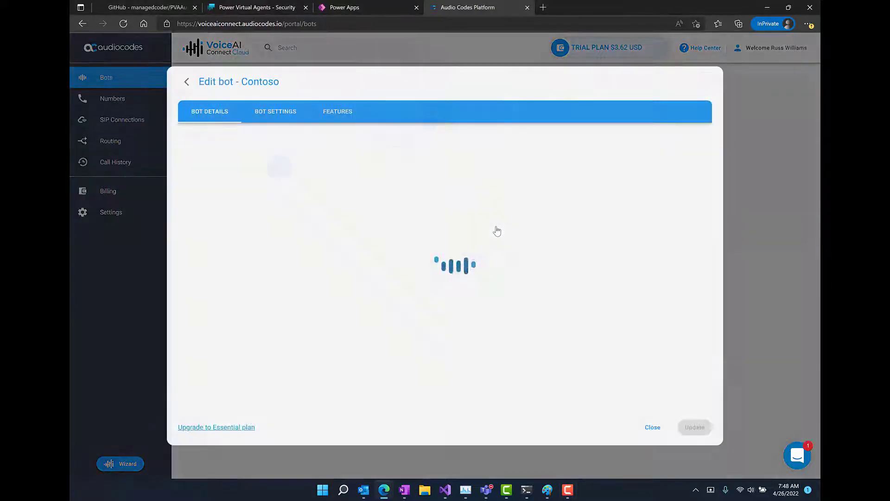
left_click(349, 119)
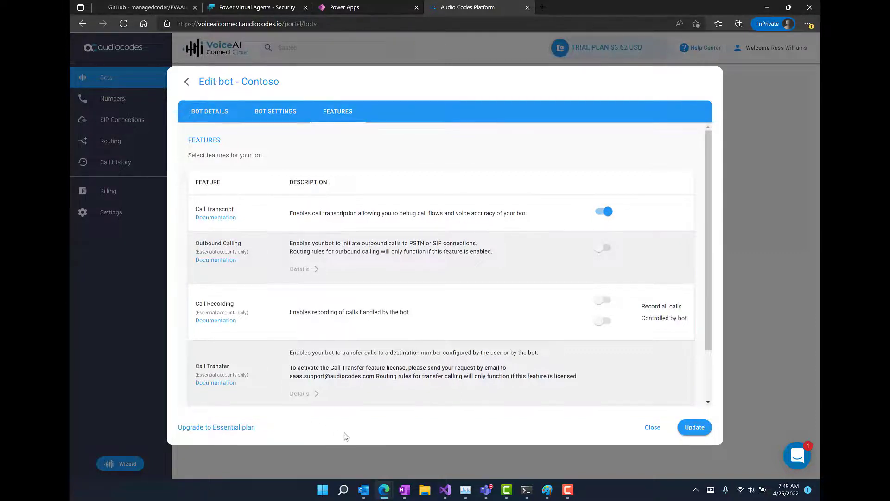
left_click(646, 428)
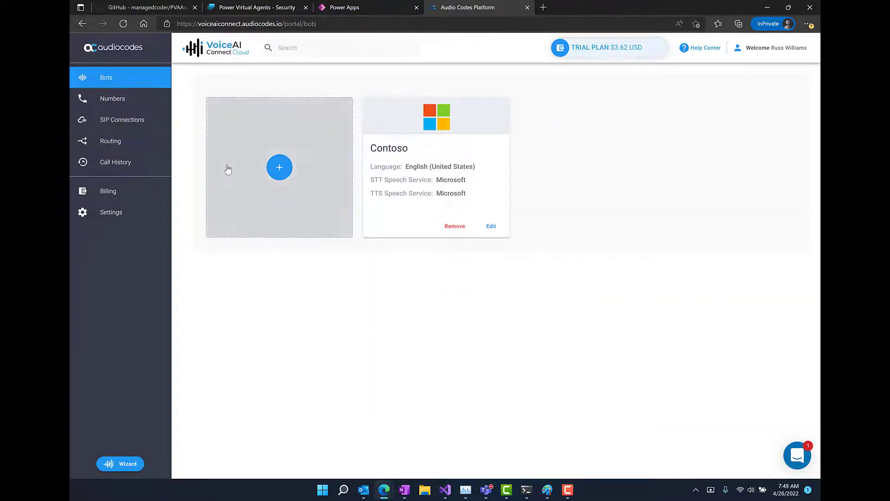
Step: Buy a new phone number for country United States, state Maryland and city Columbia
left_click(149, 107)
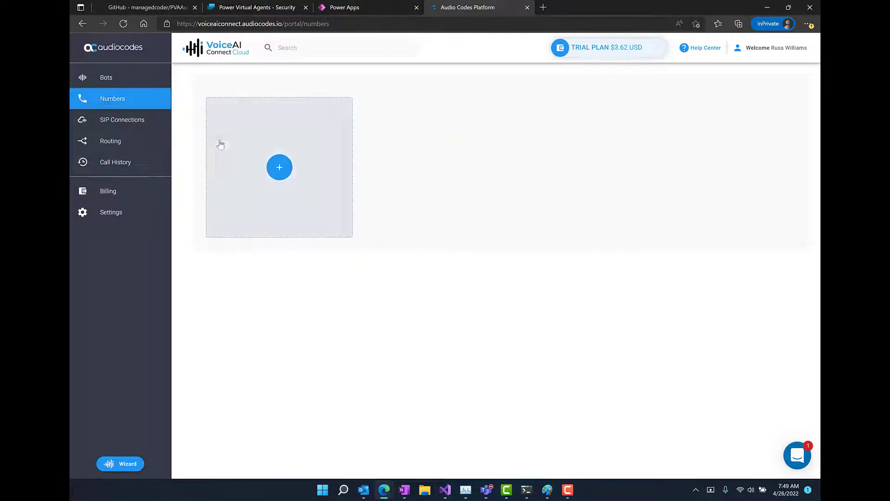
left_click(279, 168)
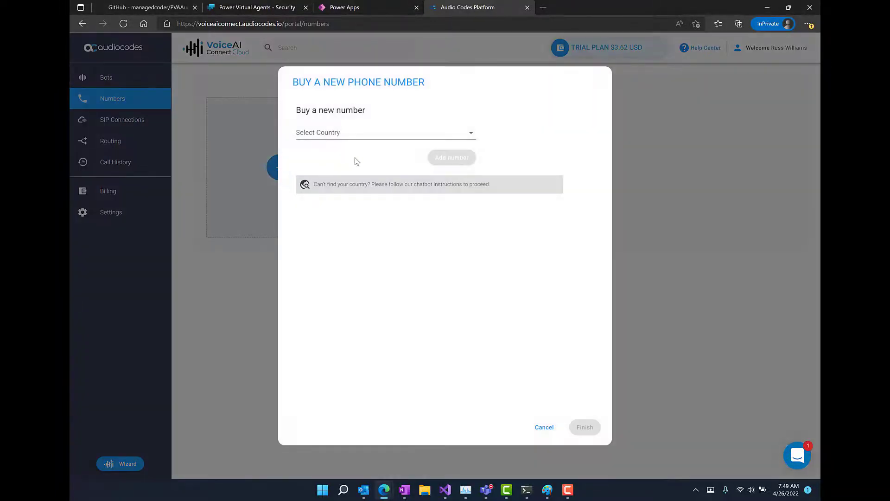
left_click(471, 133)
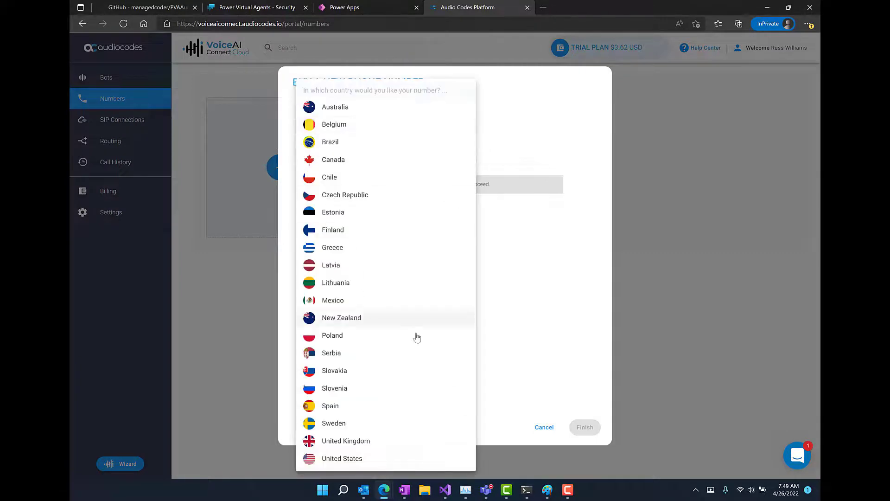
left_click(395, 459)
left_click(358, 193)
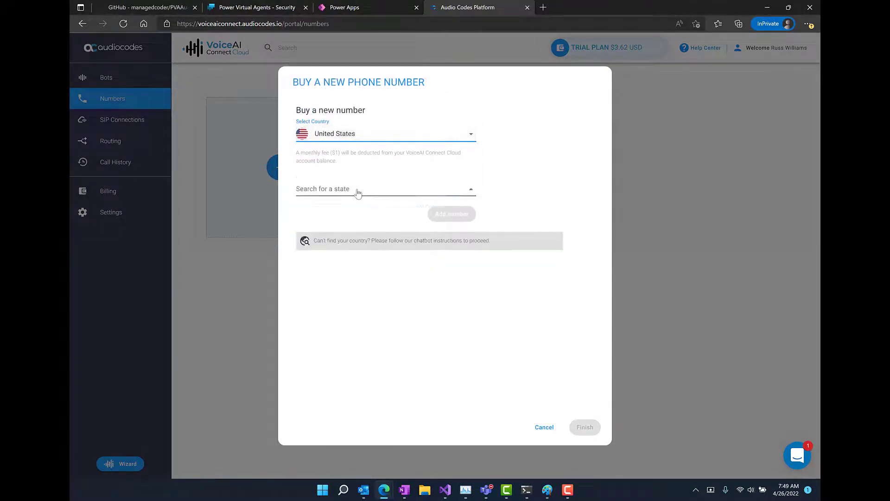
left_click(337, 379)
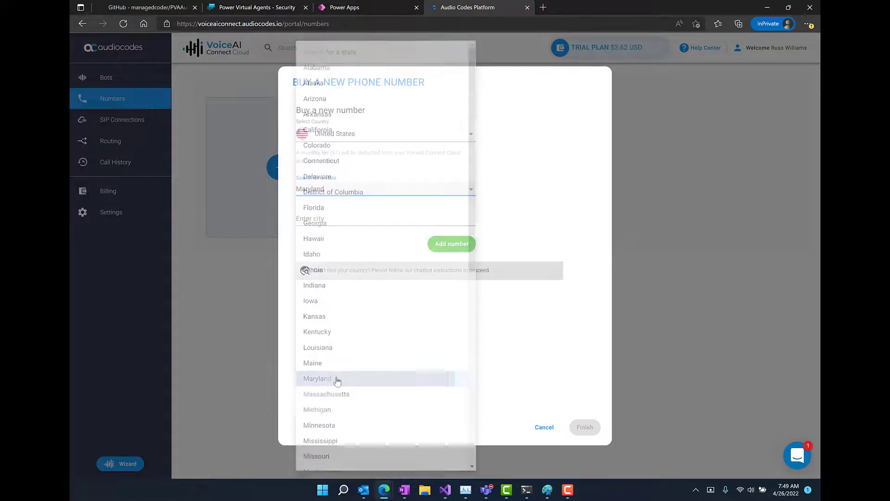
left_click(320, 219)
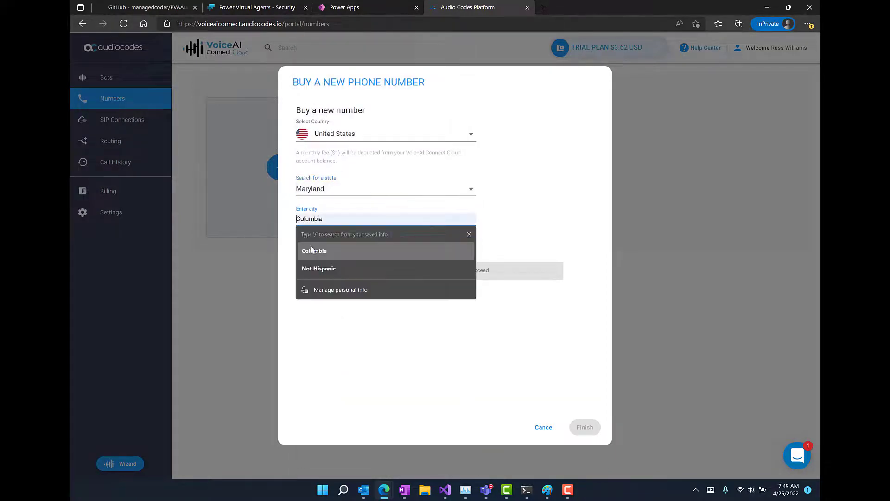
left_click(338, 251)
left_click(431, 246)
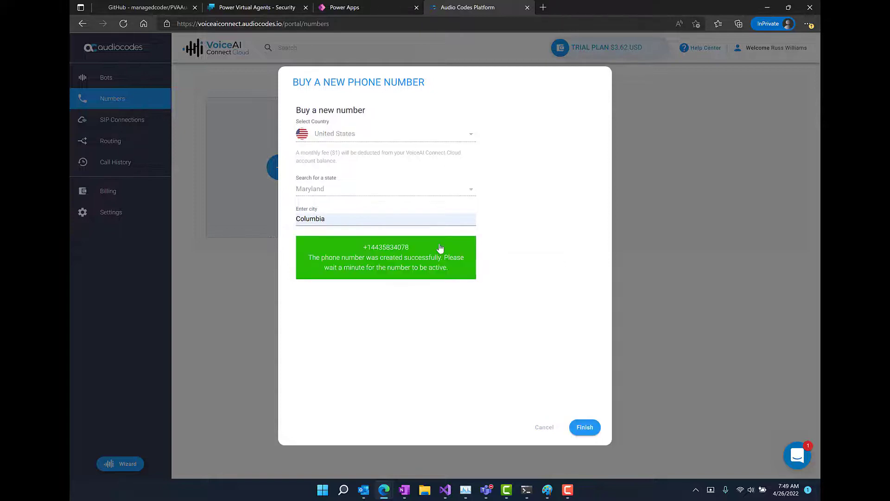
left_click(584, 427)
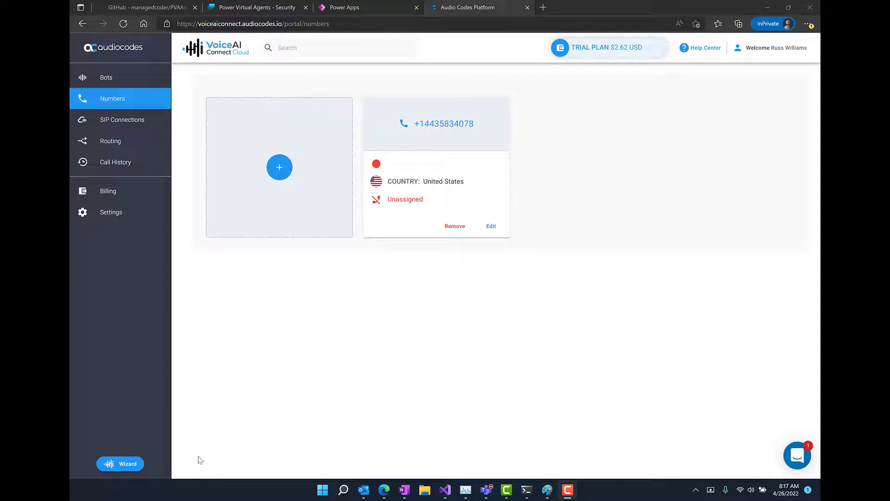
Step: Start the wizard for connecting a bot to a phone number provided by AudioCodes and choose the Contoso bot
left_click(134, 465)
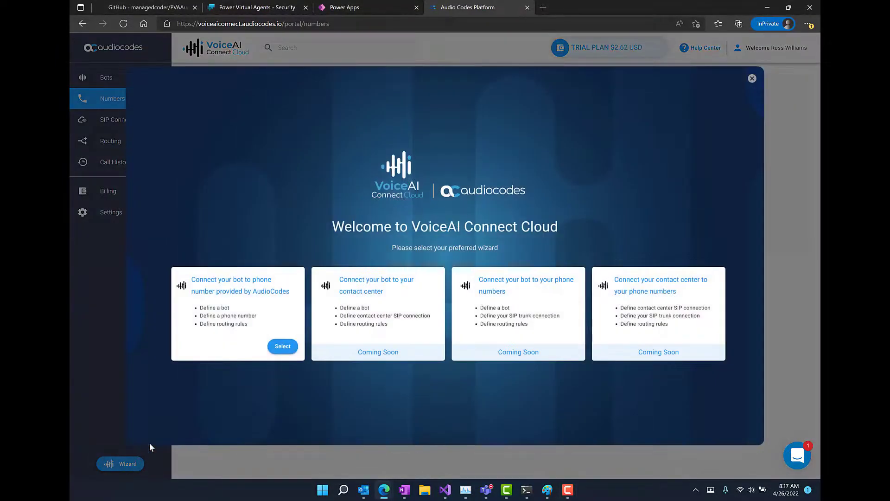
left_click(274, 349)
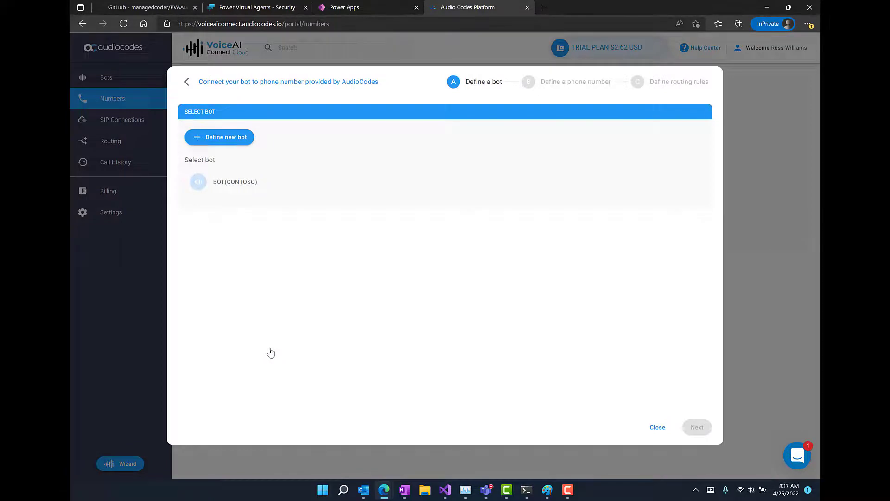
left_click(243, 189)
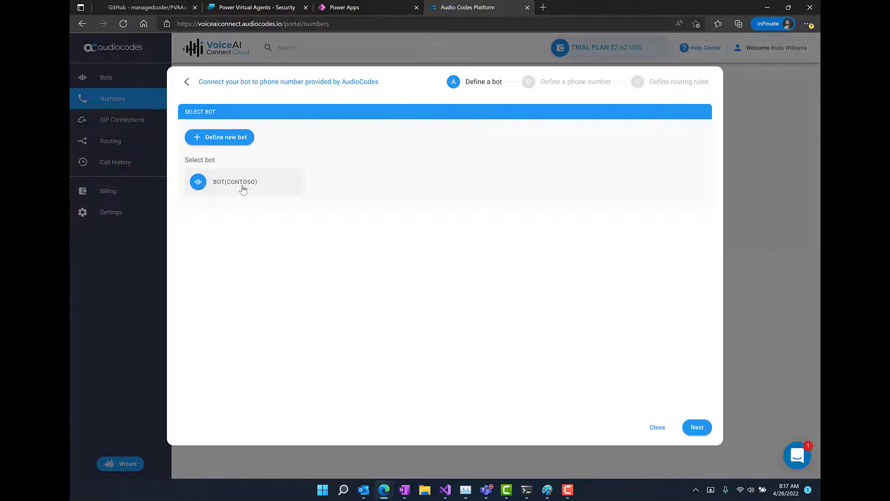
left_click(687, 432)
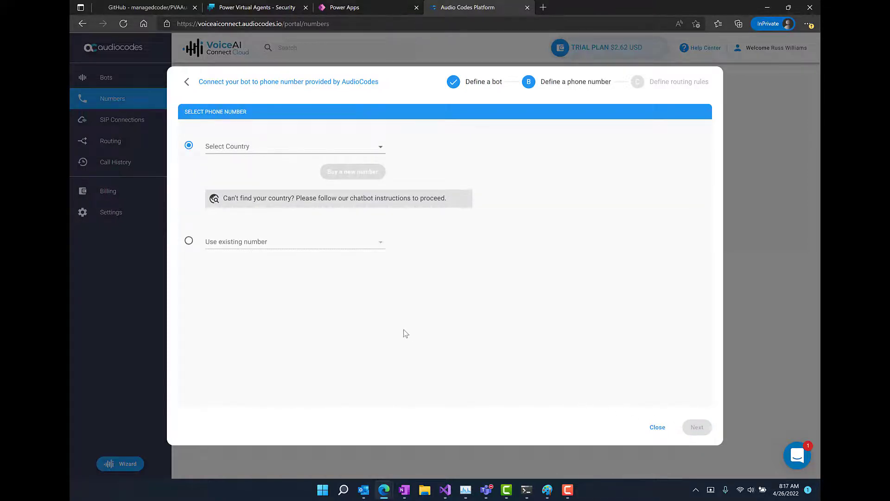
Step: Assign the existing purchased phone number to the Contoso bot and create the default inbound routing rule
left_click(188, 241)
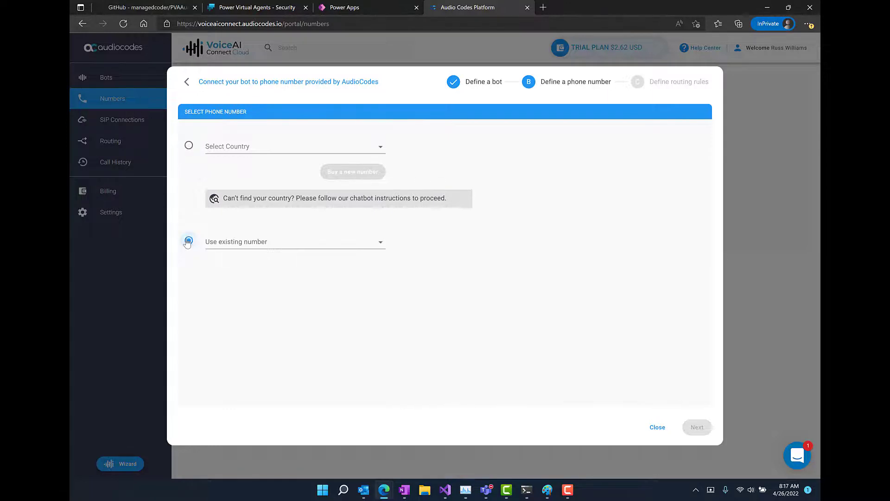
left_click(233, 249)
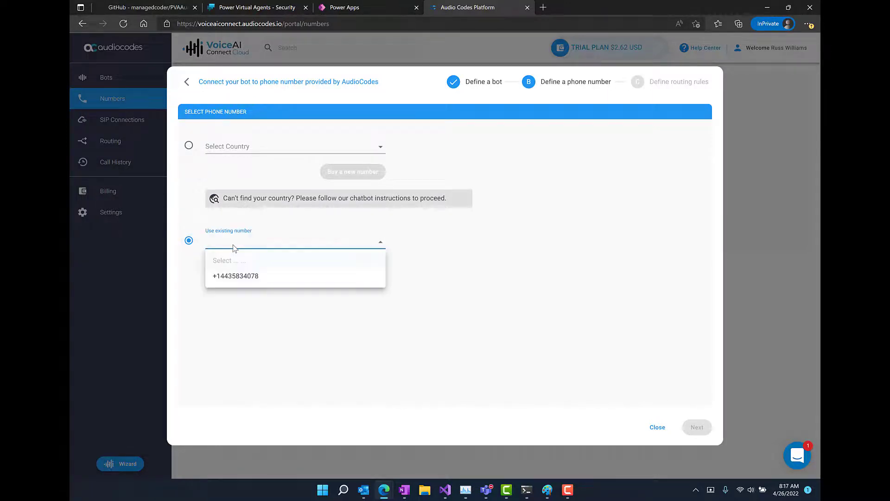
left_click(237, 278)
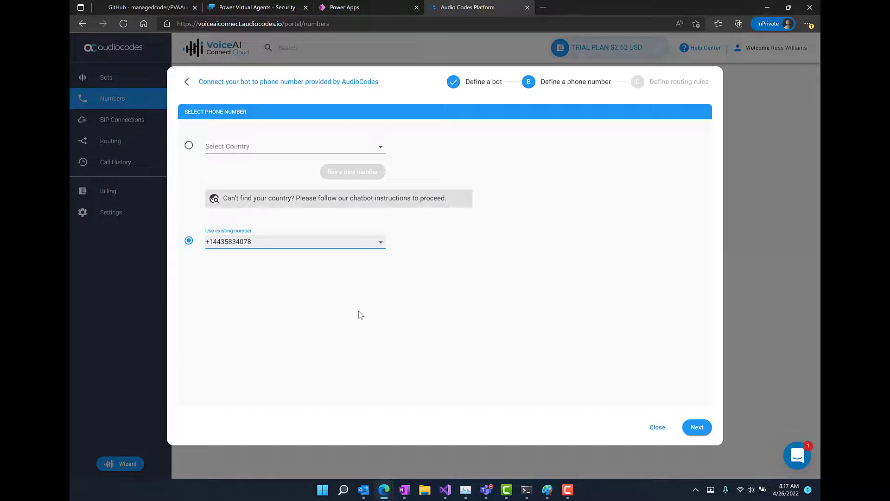
left_click(687, 428)
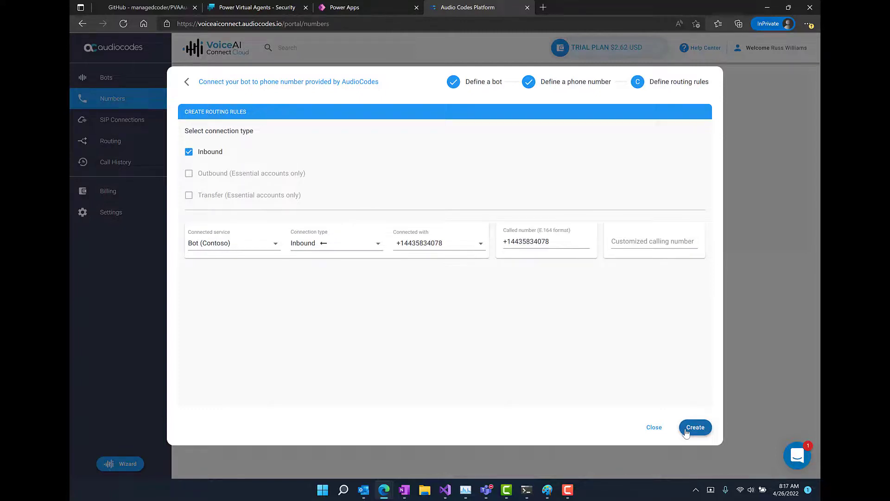
left_click(687, 432)
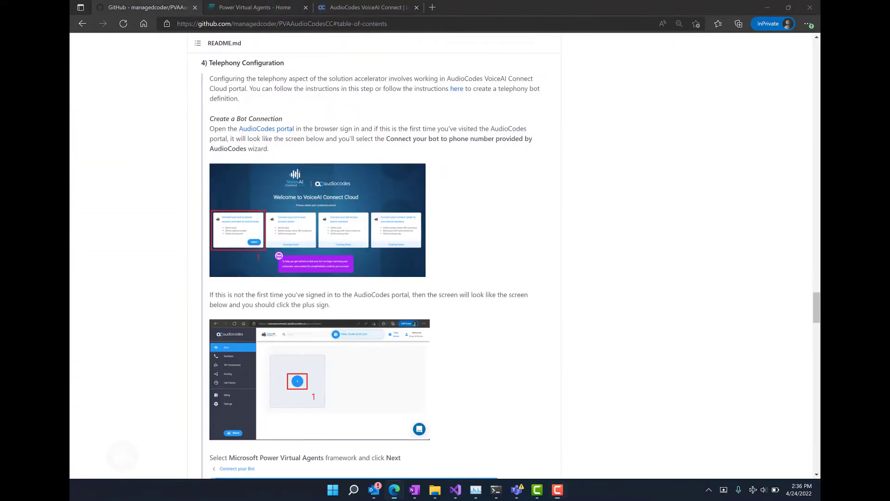
Step: Review the GitHub README from Telephony Configuration through the troubleshooting, Using the Accelerator and Best Practices sections
scroll(375, 255, "down", 7)
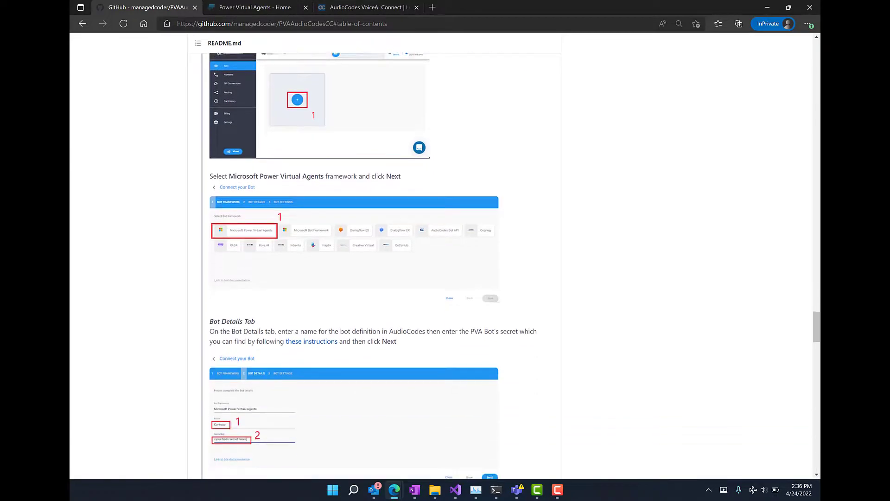
scroll(374, 255, "down", 9)
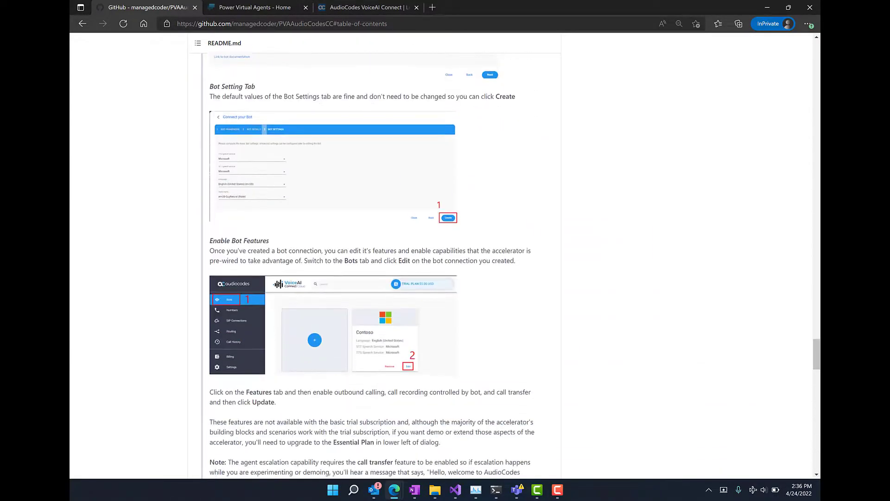
scroll(375, 255, "down", 10)
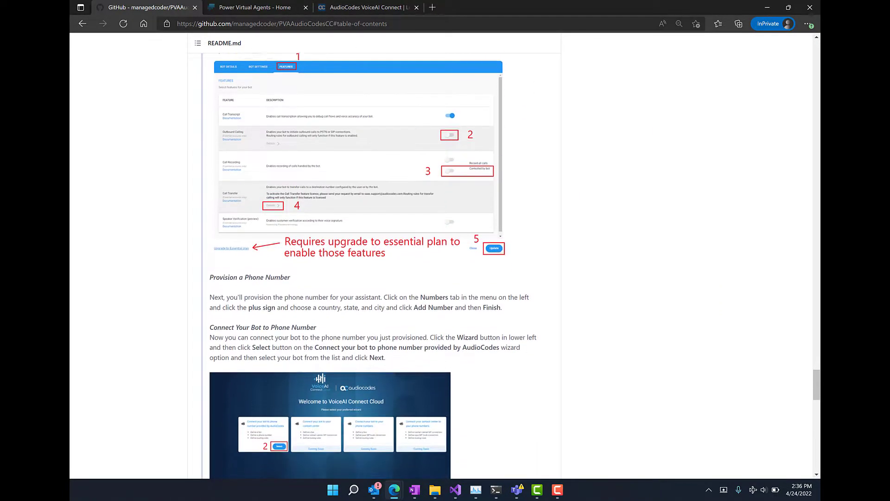
scroll(375, 255, "down", 8)
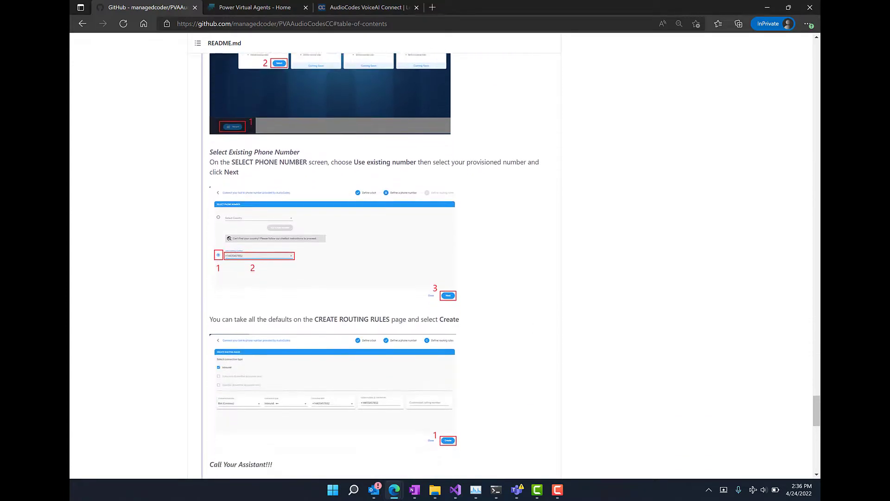
scroll(375, 255, "down", 5)
scroll(372, 267, "down", 3)
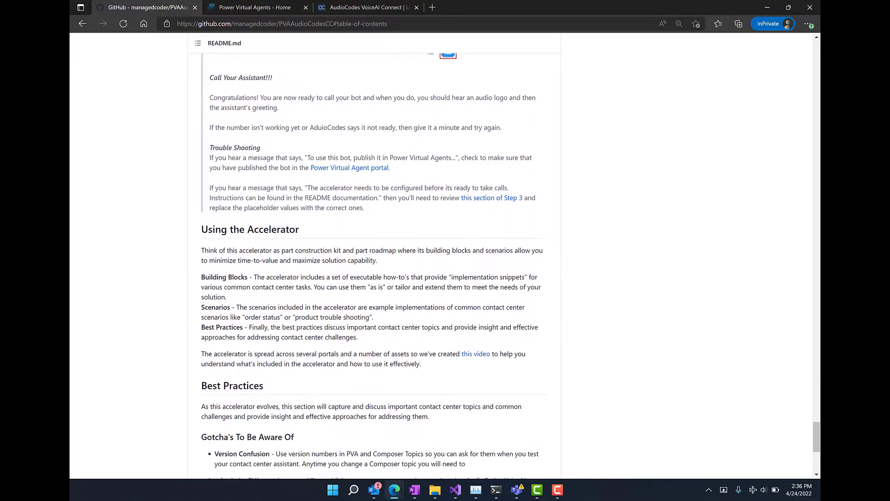
scroll(372, 268, "down", 1)
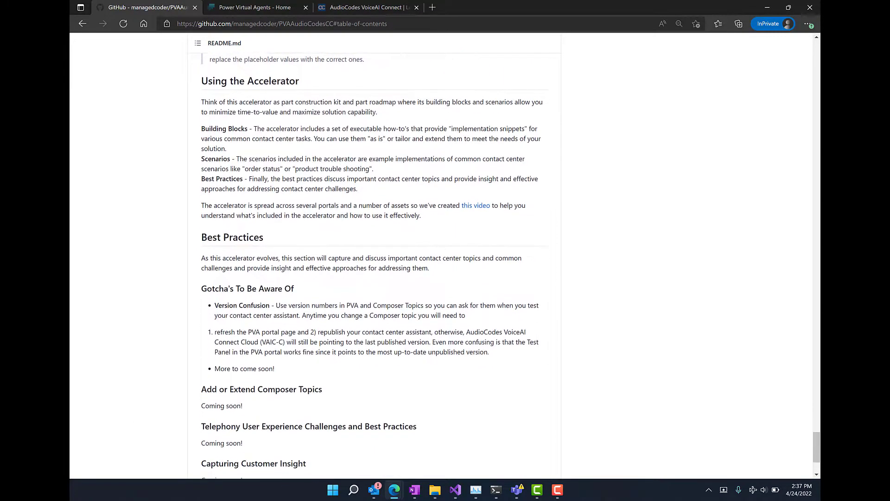